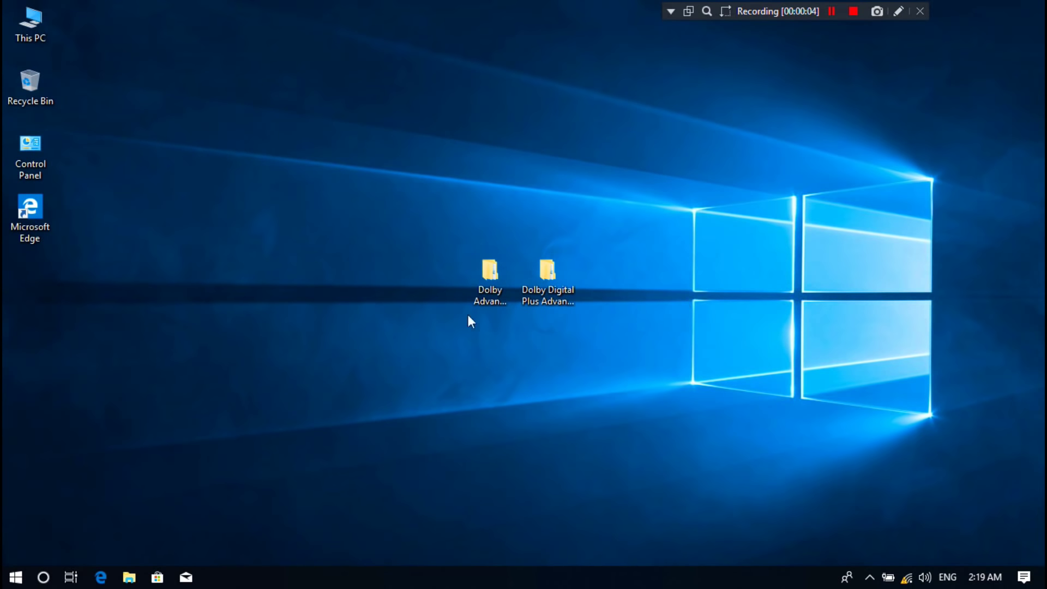
Move the Dolby Advance Audio v2 folder into the desktop icon column below Microsoft Edge
click(490, 279)
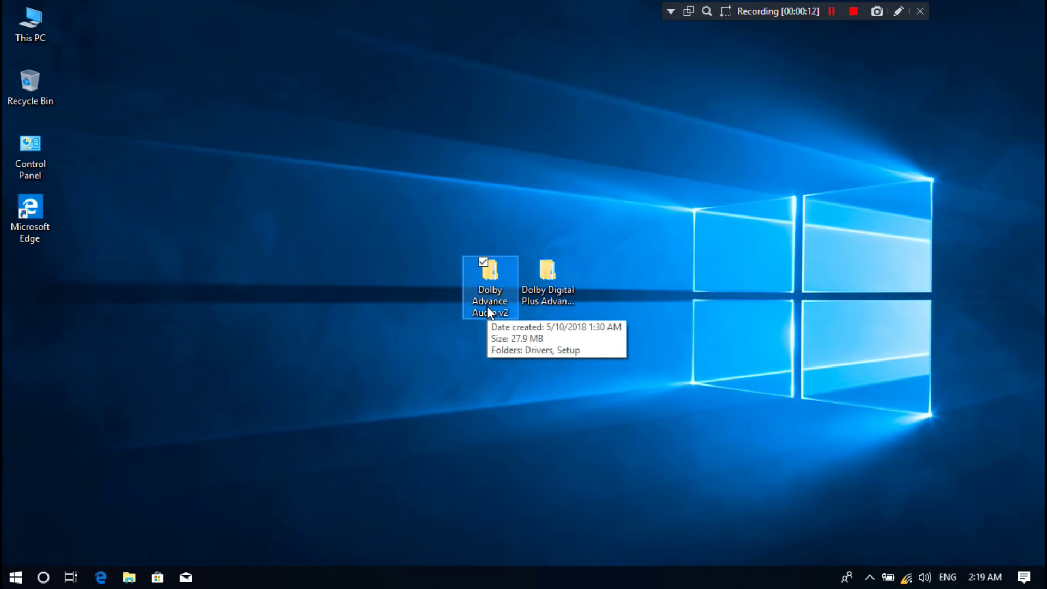
click(568, 276)
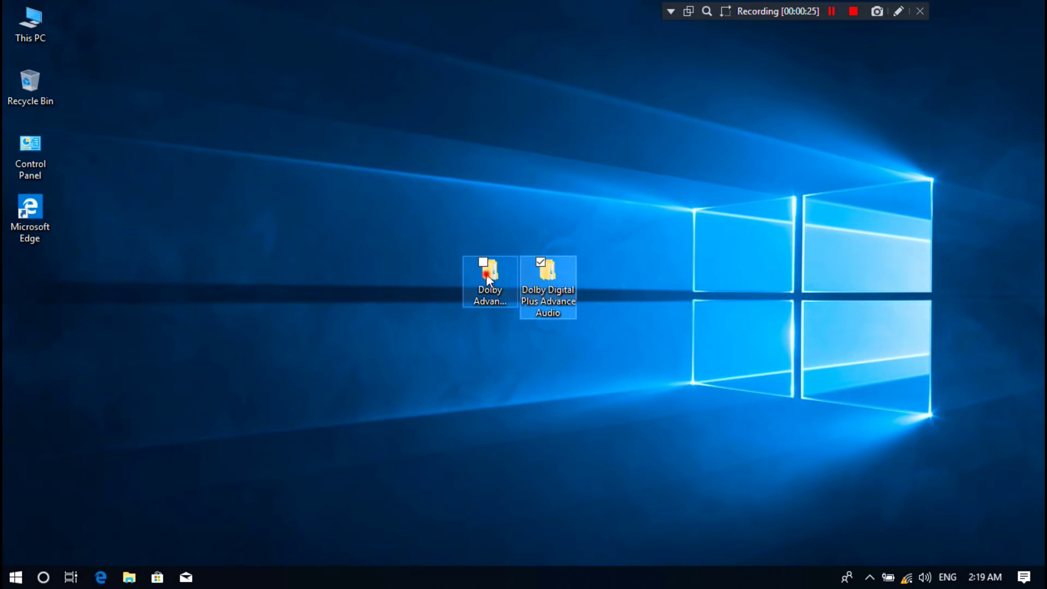
drag(486, 274, 17, 272)
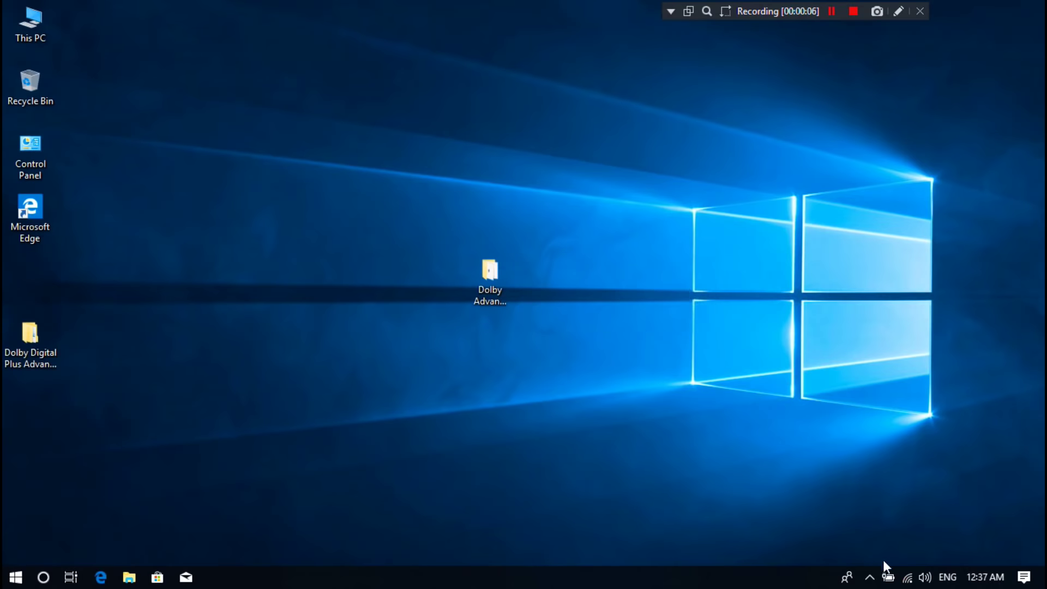
Open the Sound playback devices and show the properties of the Realtek High Definition Audio speakers
click(923, 579)
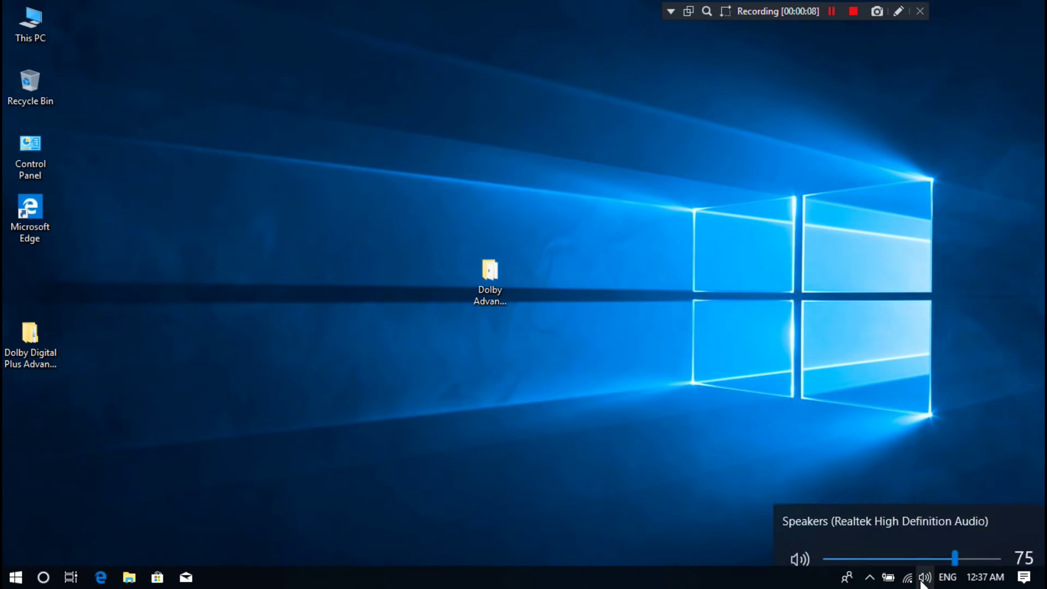
right_click(921, 582)
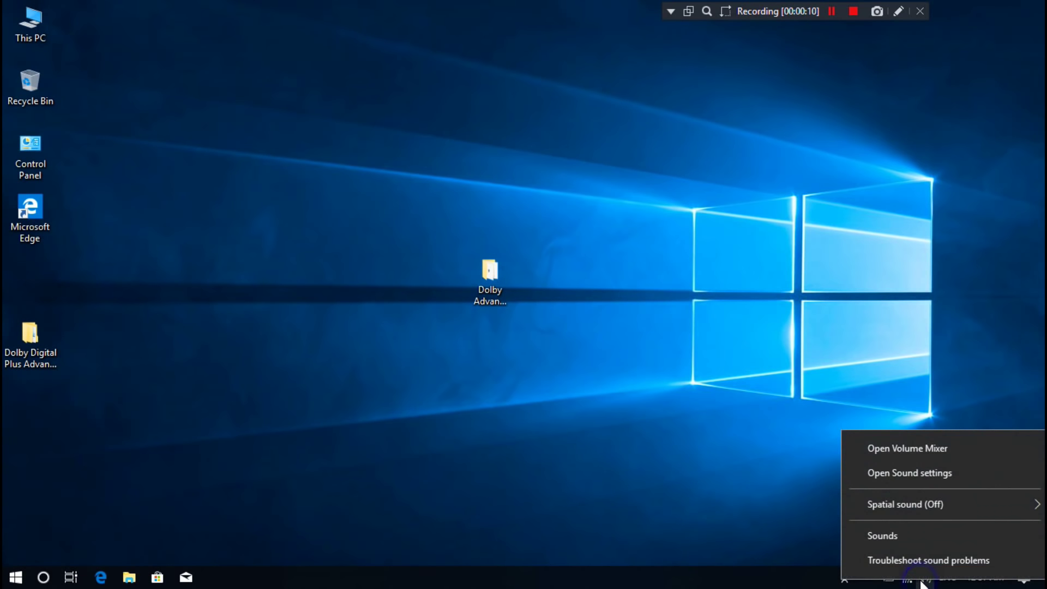
click(915, 539)
click(116, 119)
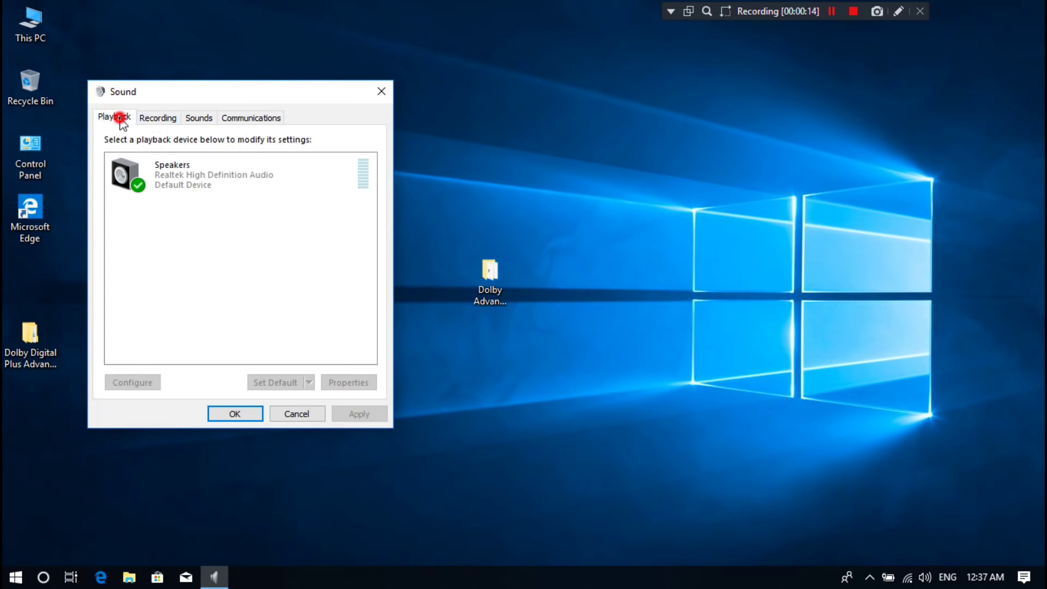
drag(232, 93, 646, 101)
click(617, 174)
double_click(616, 177)
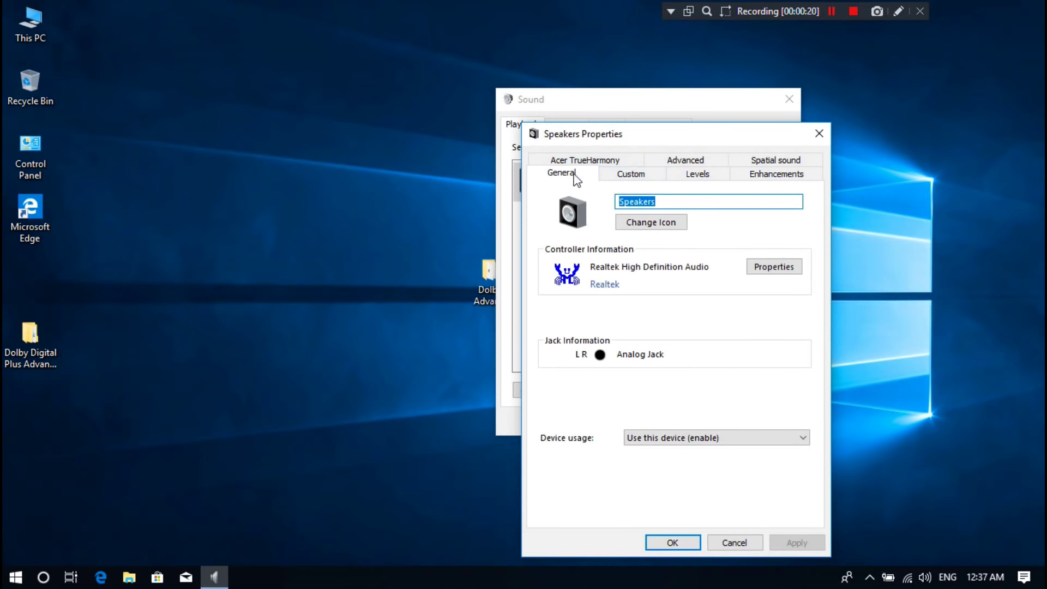
Review the speakers' Acer TrueHarmony, Advanced and Enhancements settings and close the sound dialogs
click(562, 160)
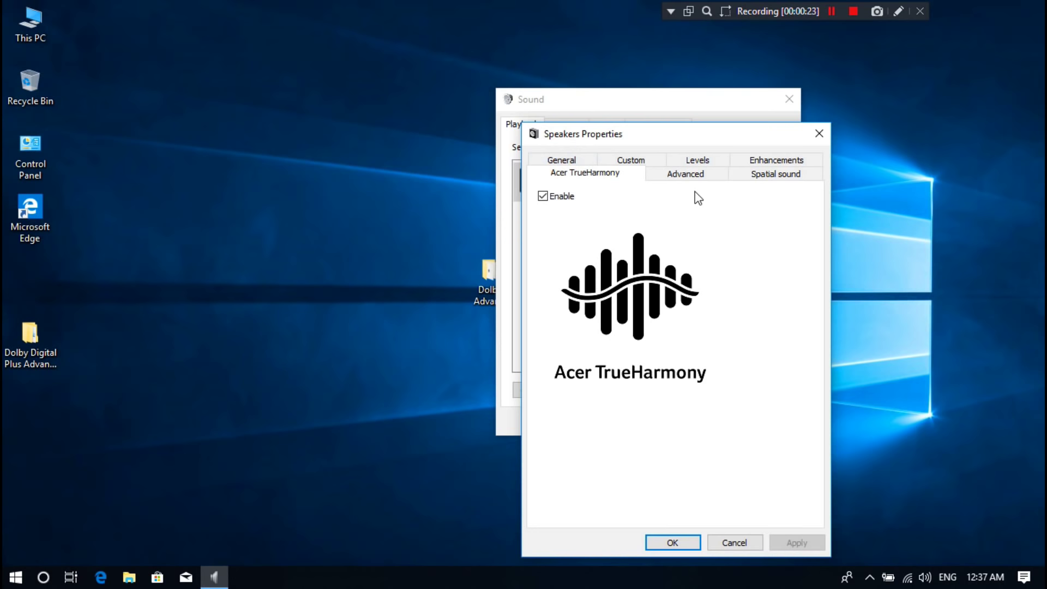
click(691, 174)
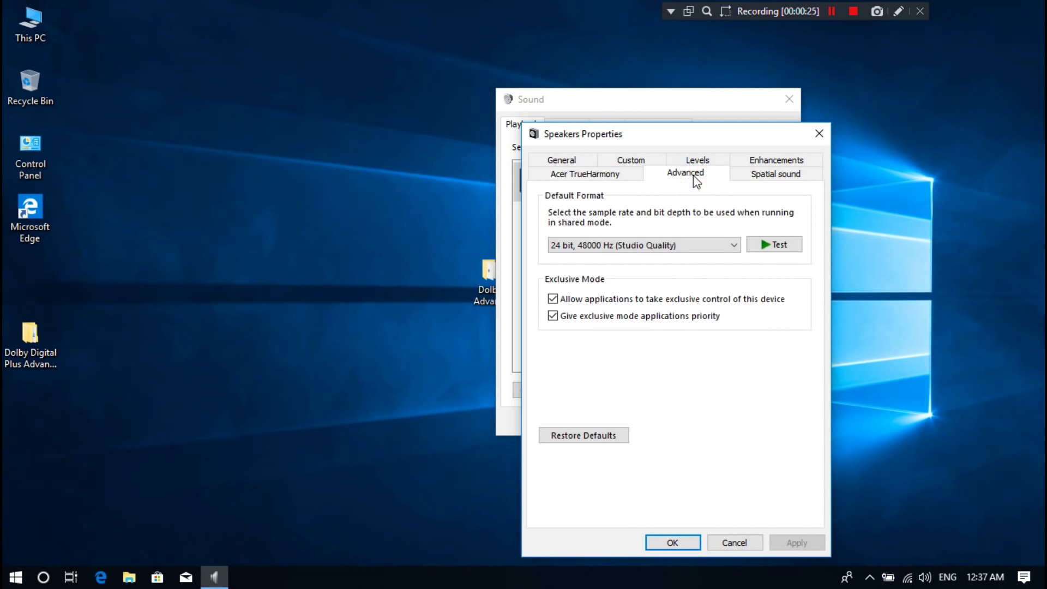
click(752, 159)
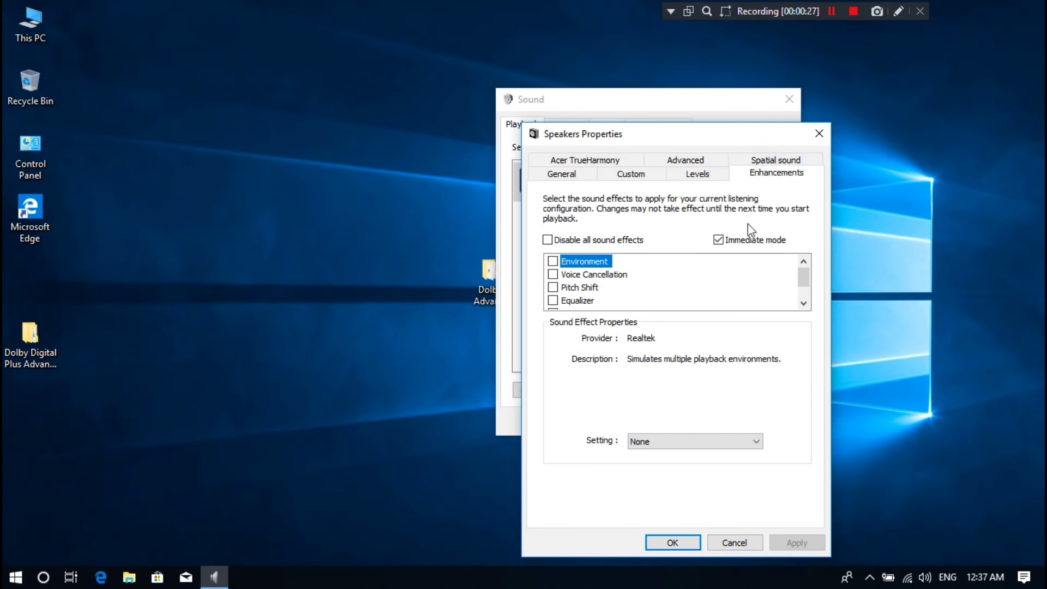
scroll(642, 279, down, 1)
scroll(643, 294, up, 1)
click(819, 136)
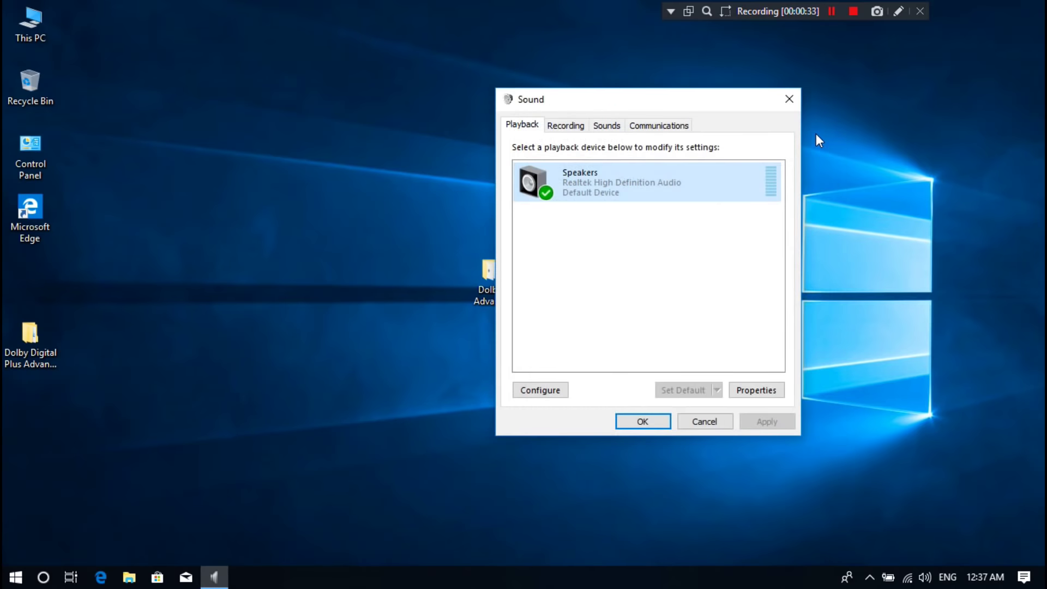
click(789, 101)
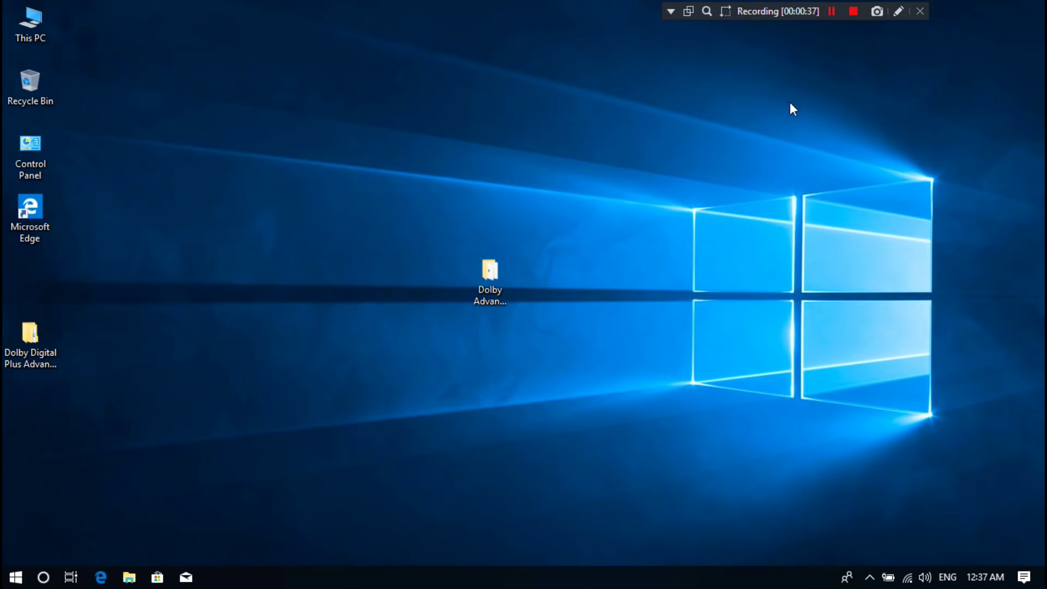
right_click(584, 231)
click(614, 274)
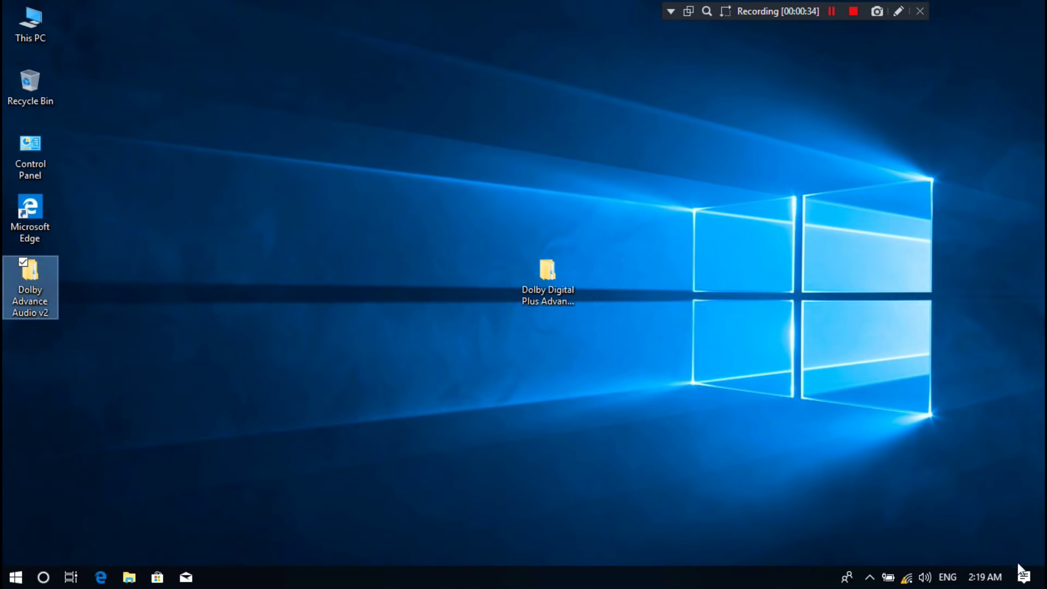
Open the Recovery page under Update & Security in Windows Settings and restart the PC into Advanced startup
click(1024, 577)
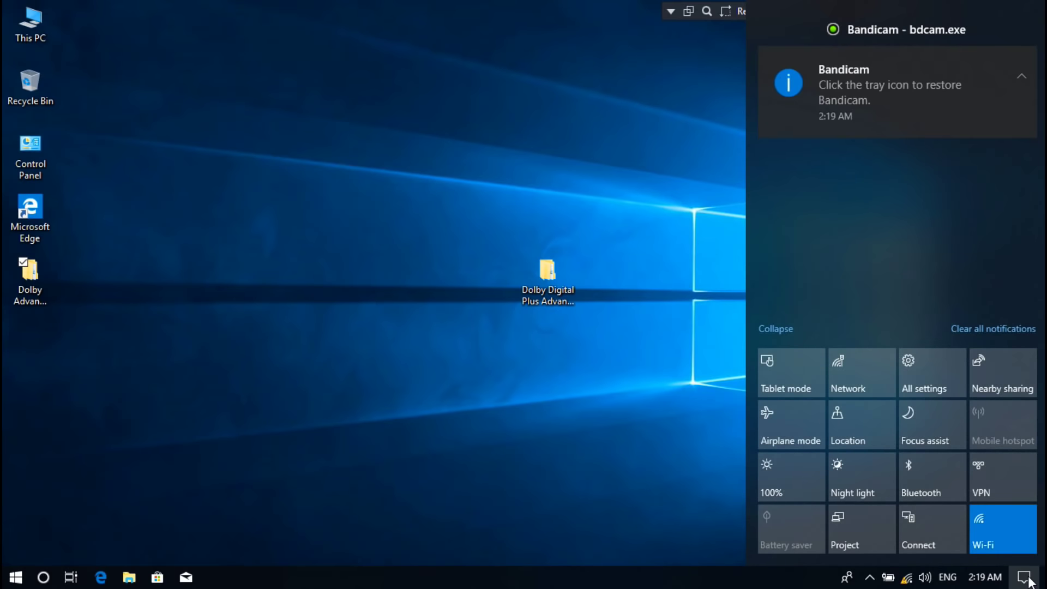
click(925, 387)
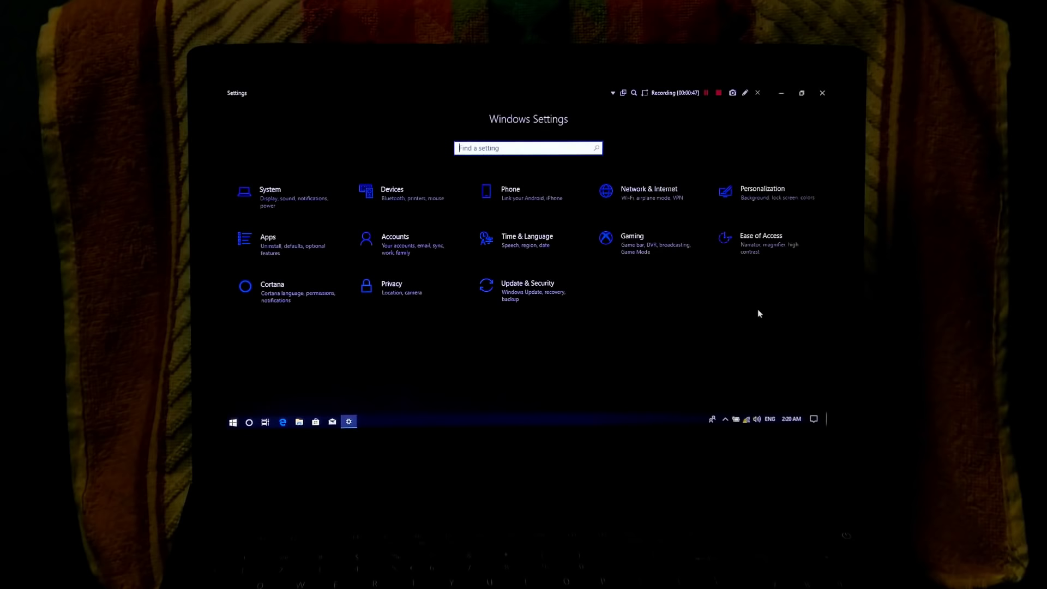
click(537, 298)
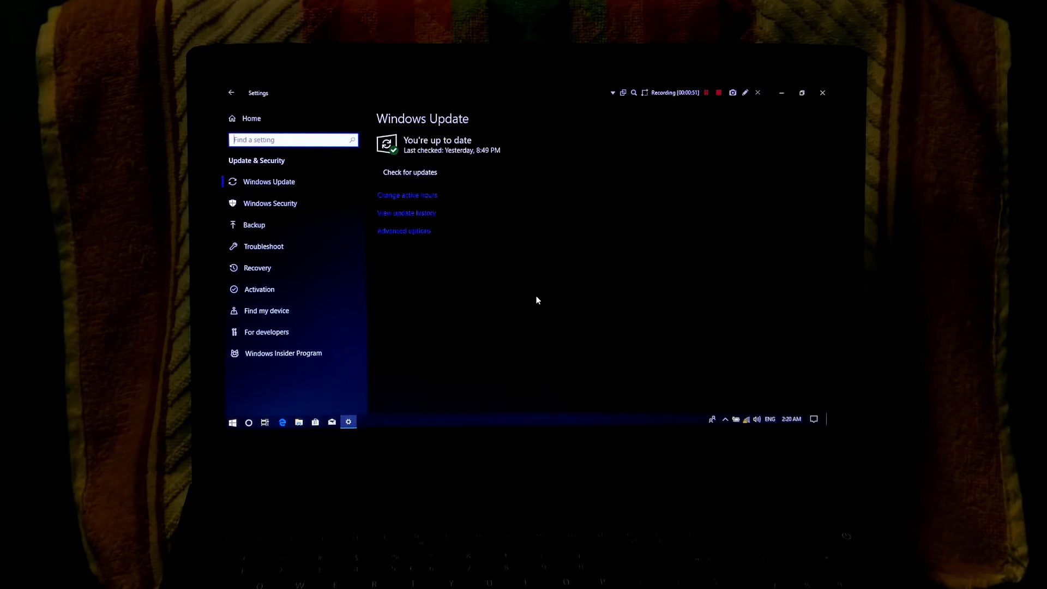
click(295, 270)
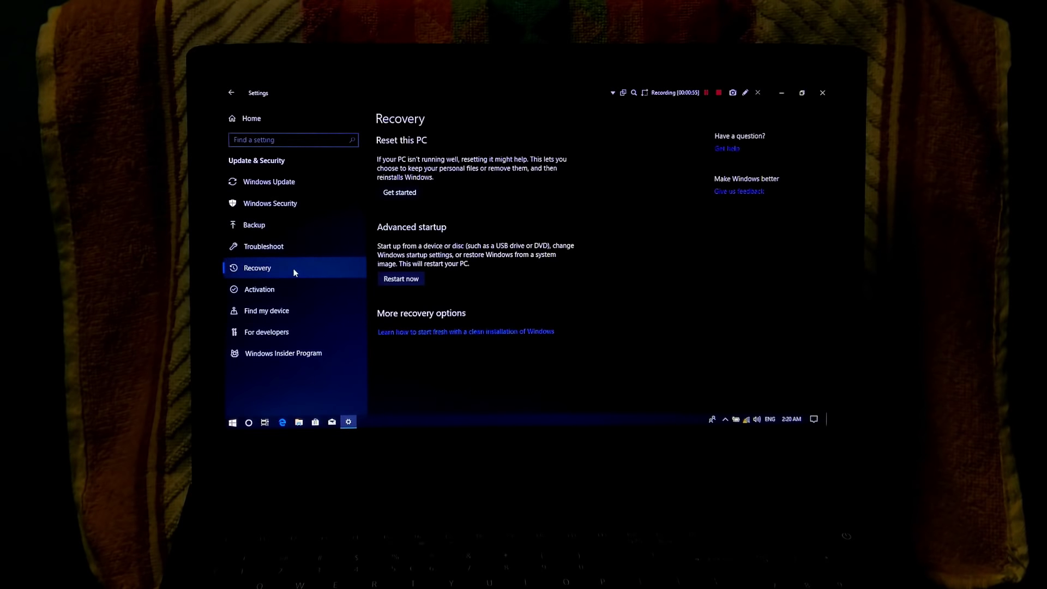
click(401, 279)
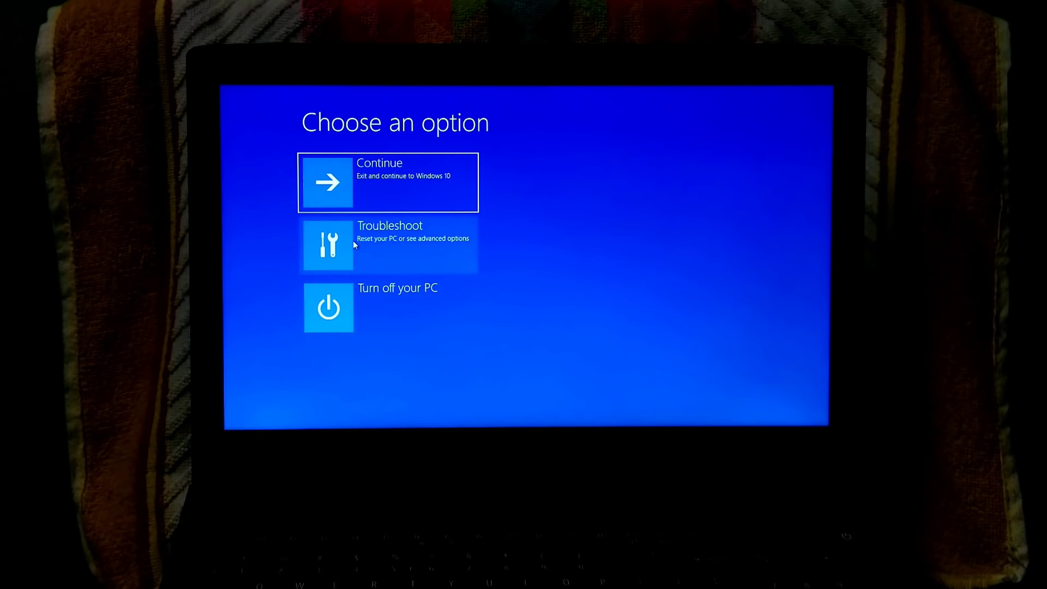
Restart through Startup Settings in the advanced troubleshooting options, disable driver signature enforcement and dismiss the Windows lock screen
click(404, 250)
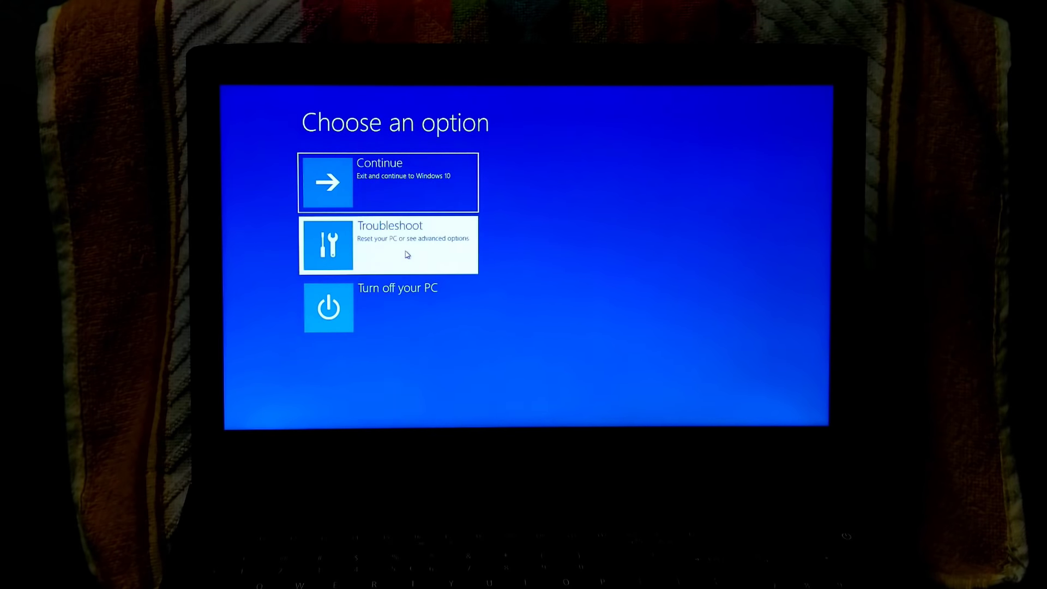
click(408, 252)
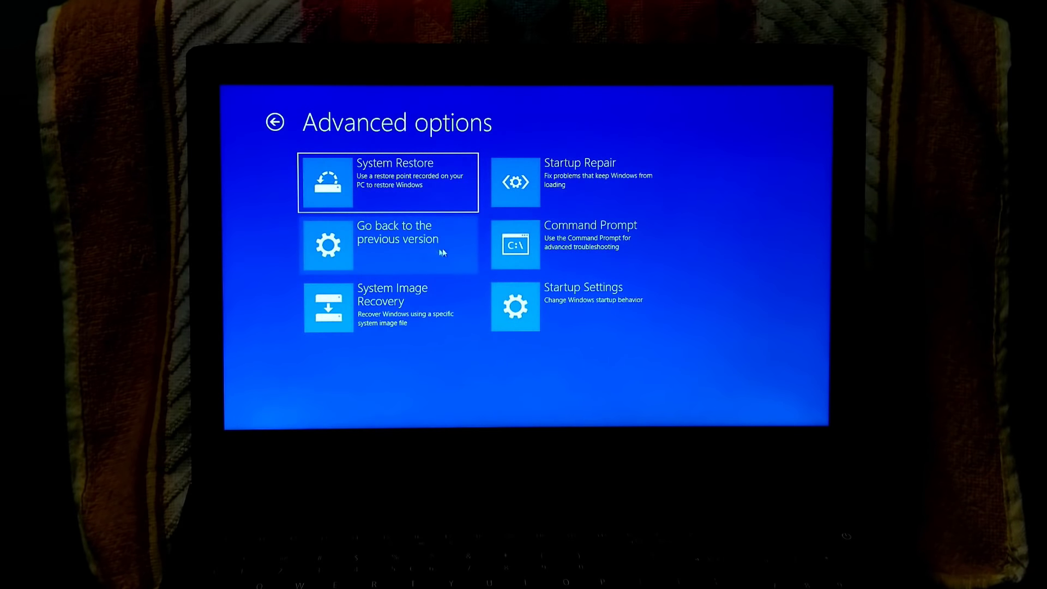
click(588, 314)
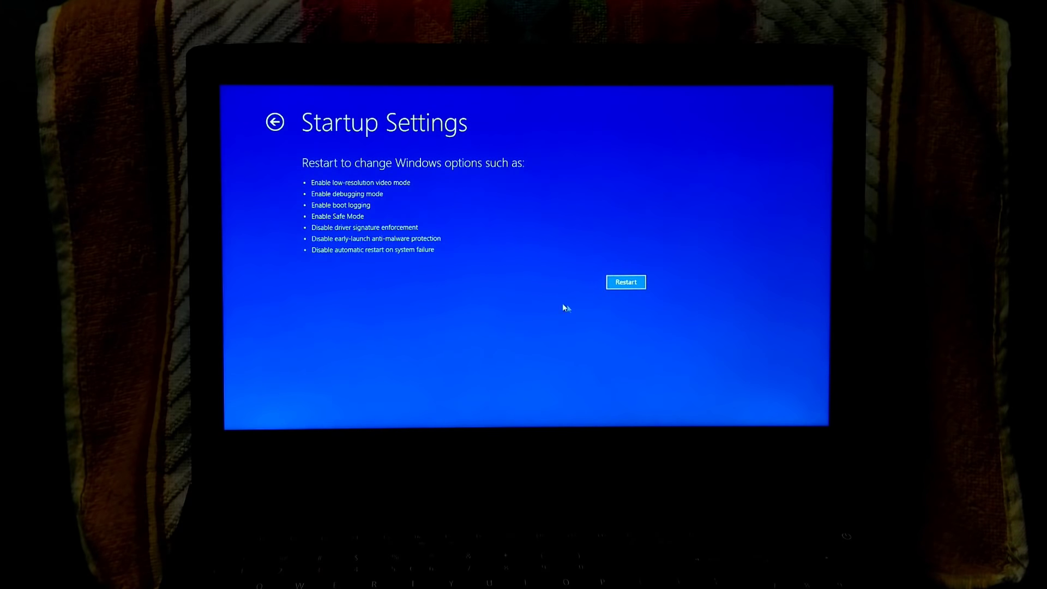
click(629, 286)
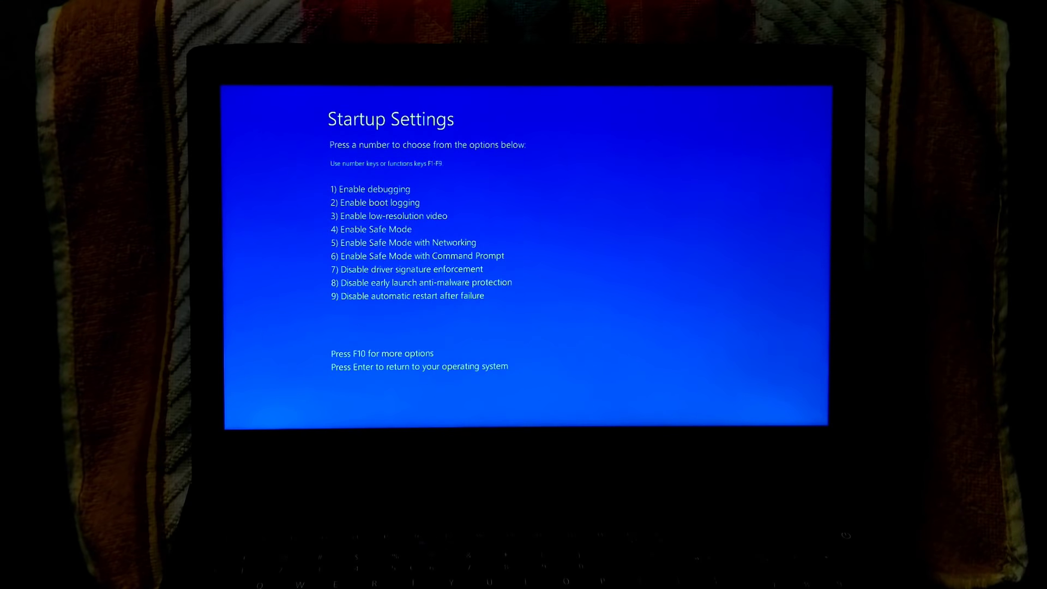
key(4)
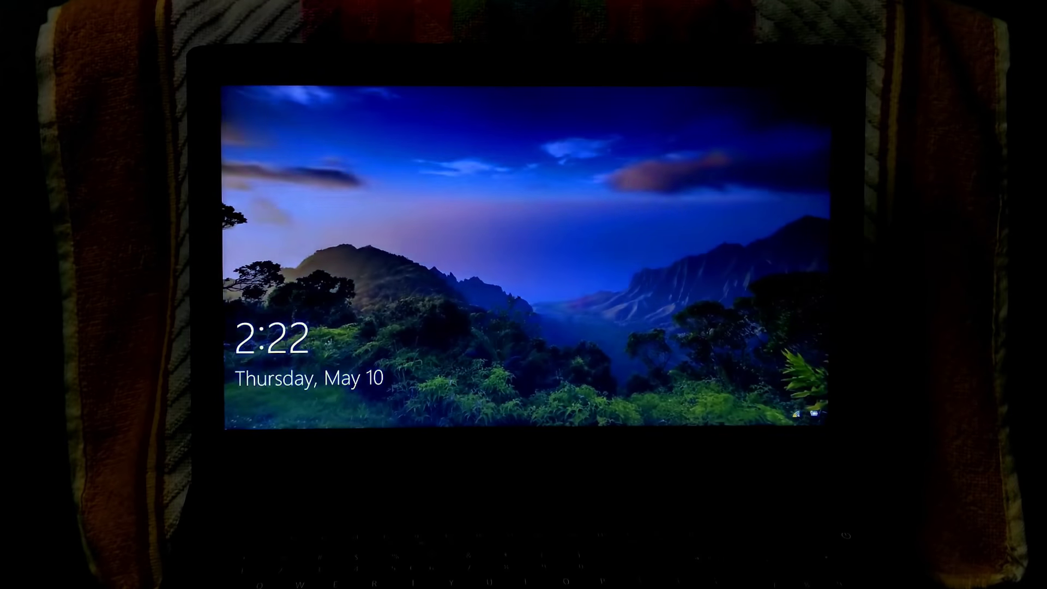
key(Return)
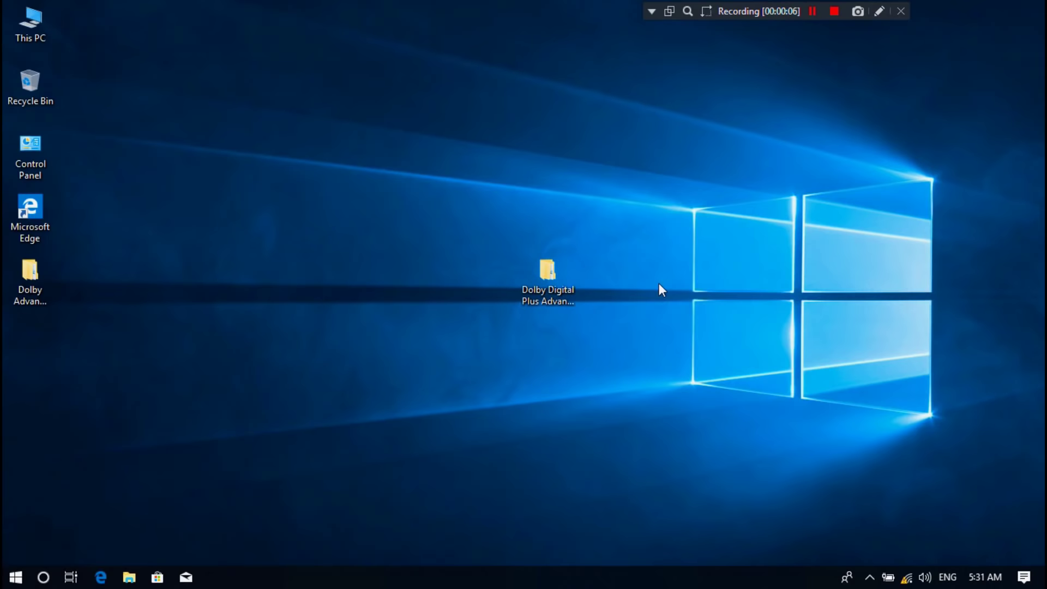
right_click(659, 284)
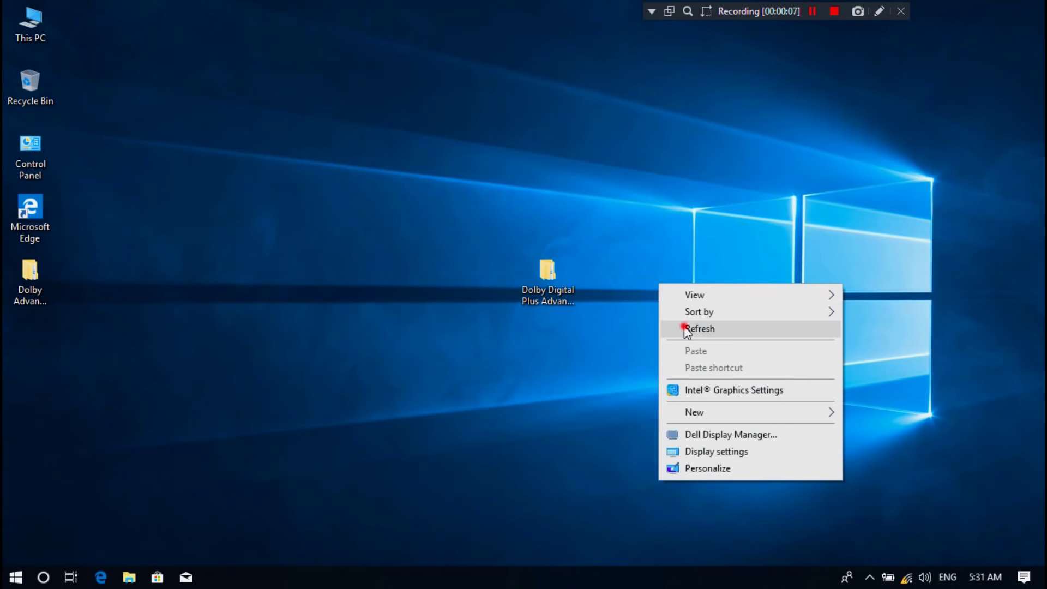
click(684, 330)
right_click(660, 274)
click(692, 319)
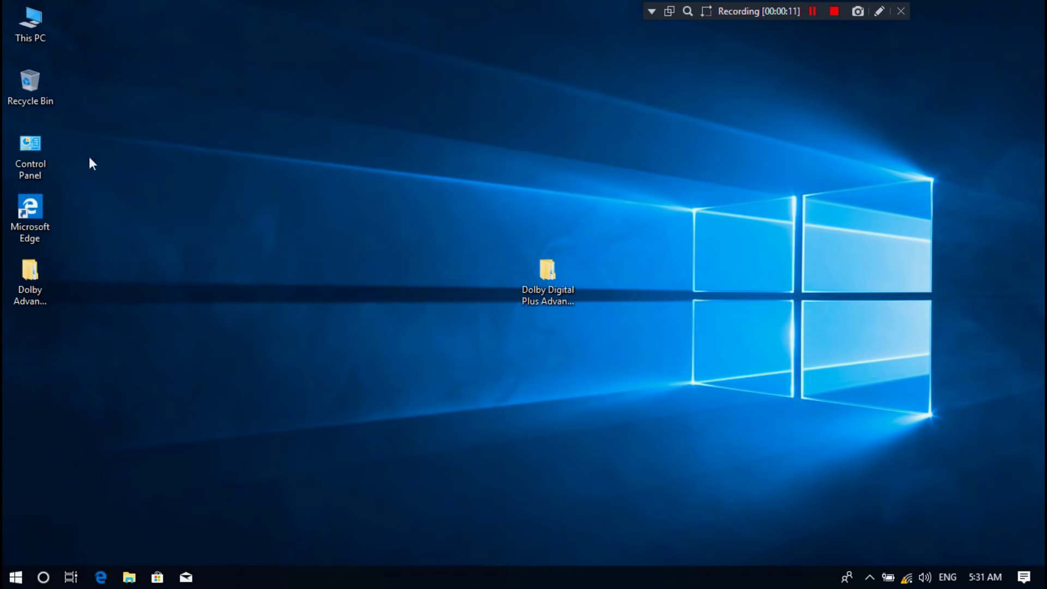
Open Device Manager from Control Panel and expand the Sound, video and game controllers category
click(38, 146)
double_click(38, 145)
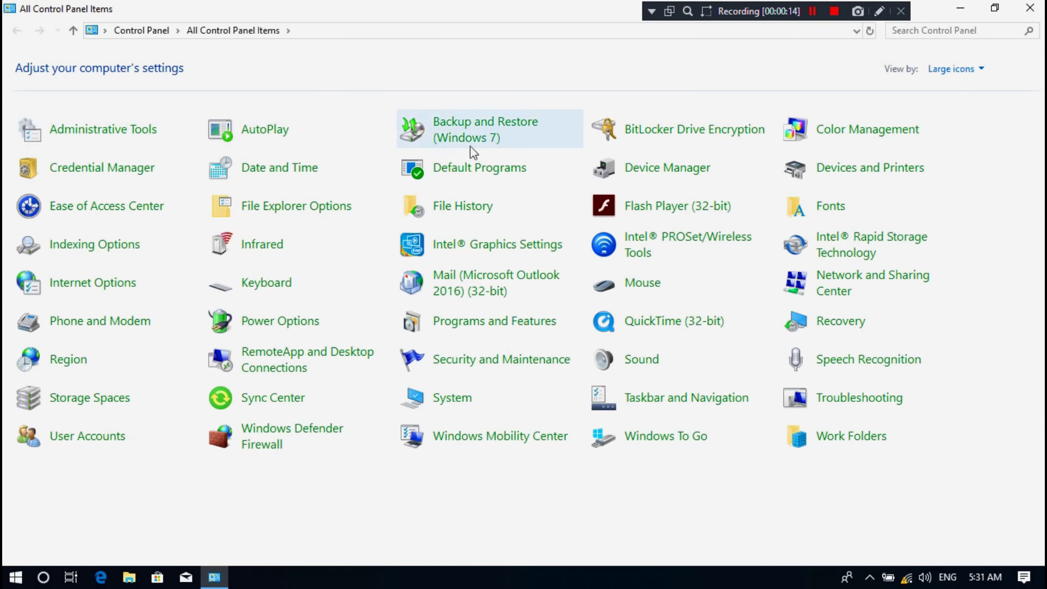
click(650, 163)
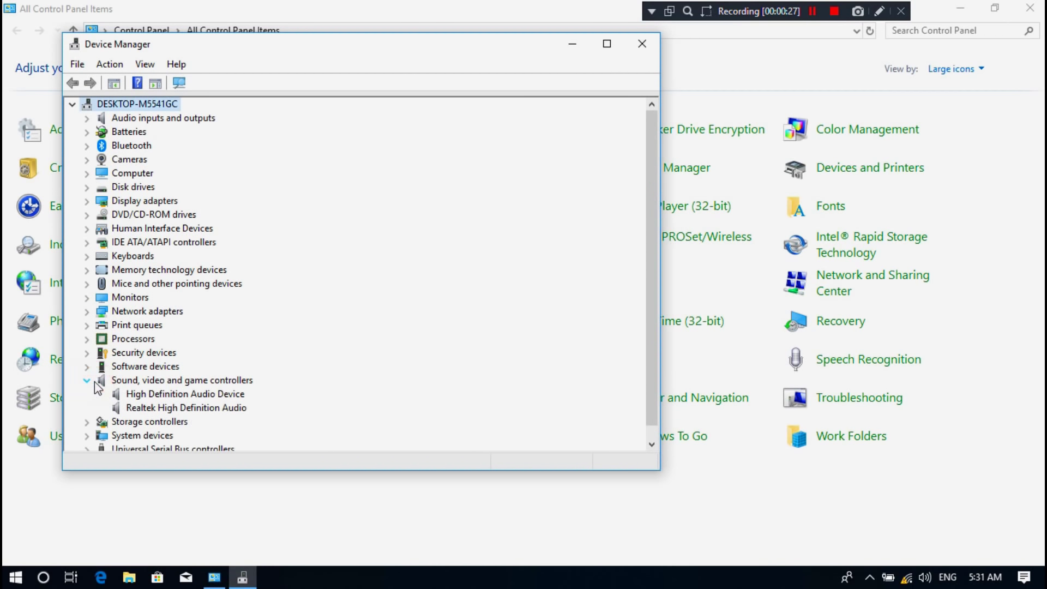
Start a manual driver update for Realtek High Definition Audio, choosing to pick from the drivers available on the computer
click(148, 407)
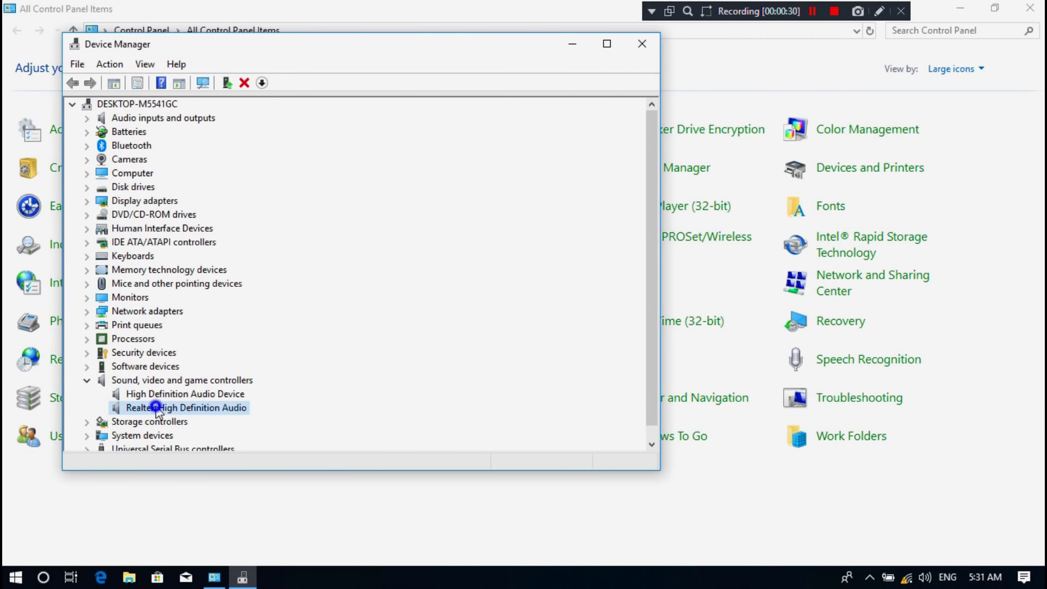
right_click(158, 410)
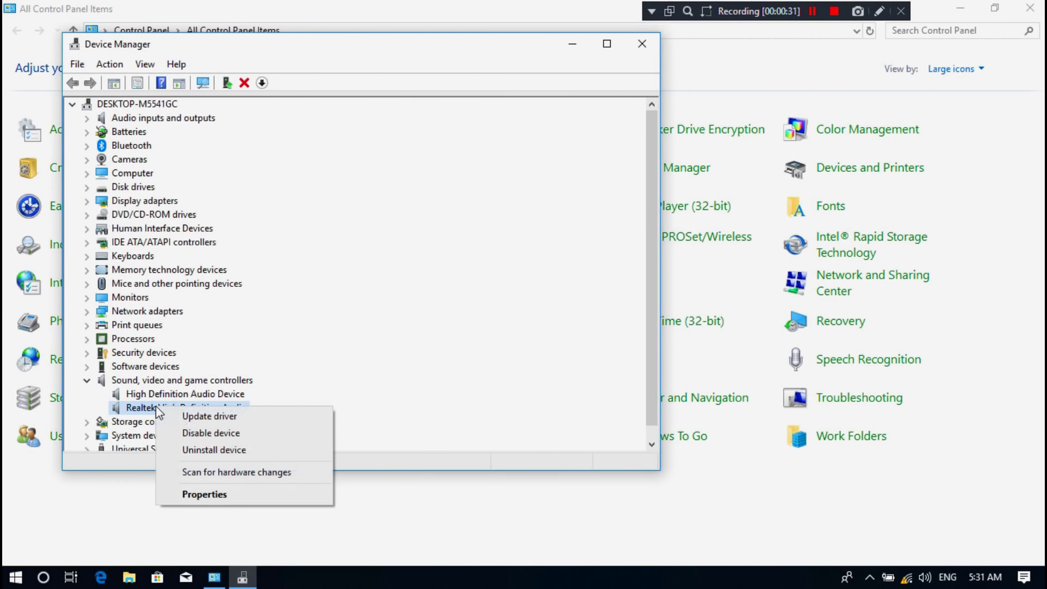
click(186, 415)
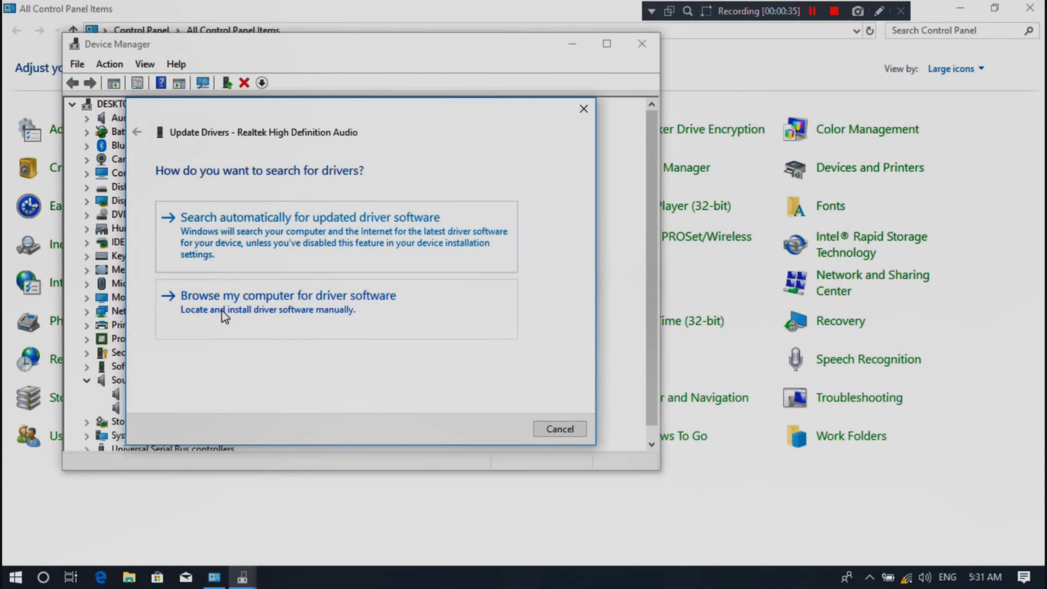
click(224, 315)
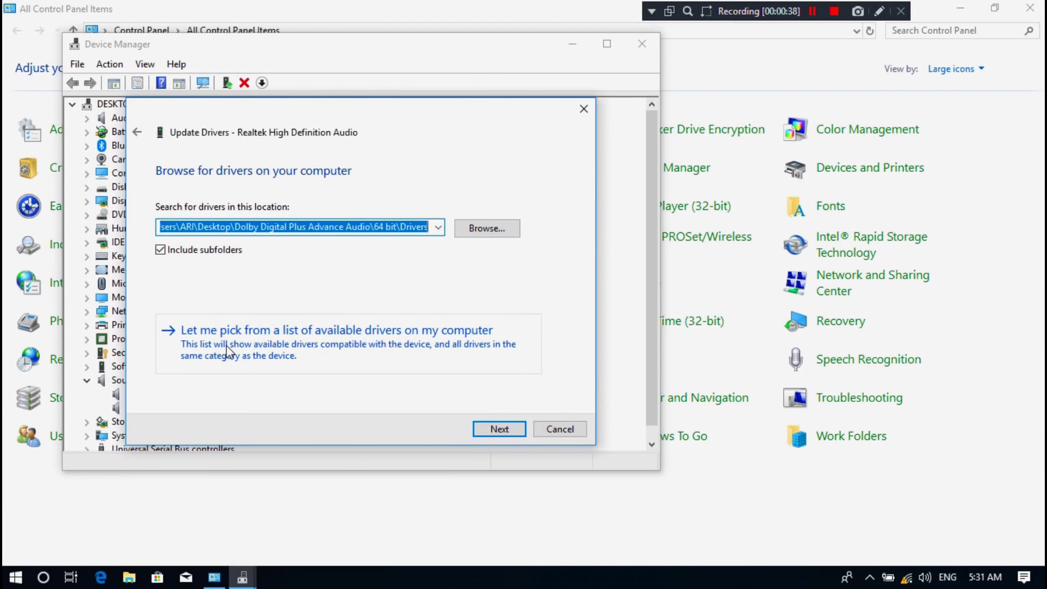
click(227, 346)
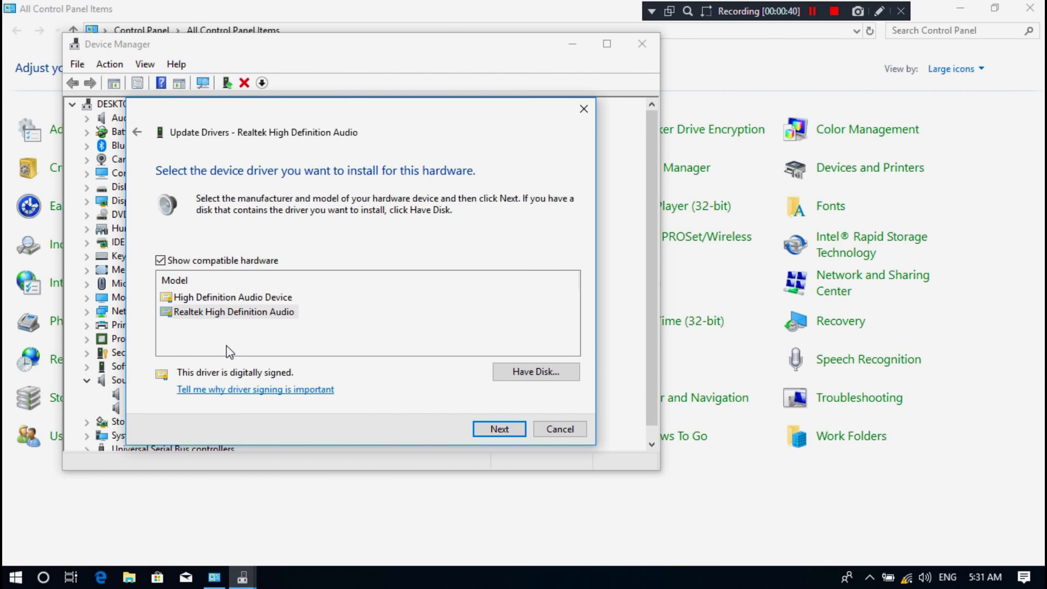
Load Digital Plus AA.inf from the desktop's Dolby Digital Plus Advance Audio folder, under 64 bit > Drivers, as the installation disk source
click(219, 318)
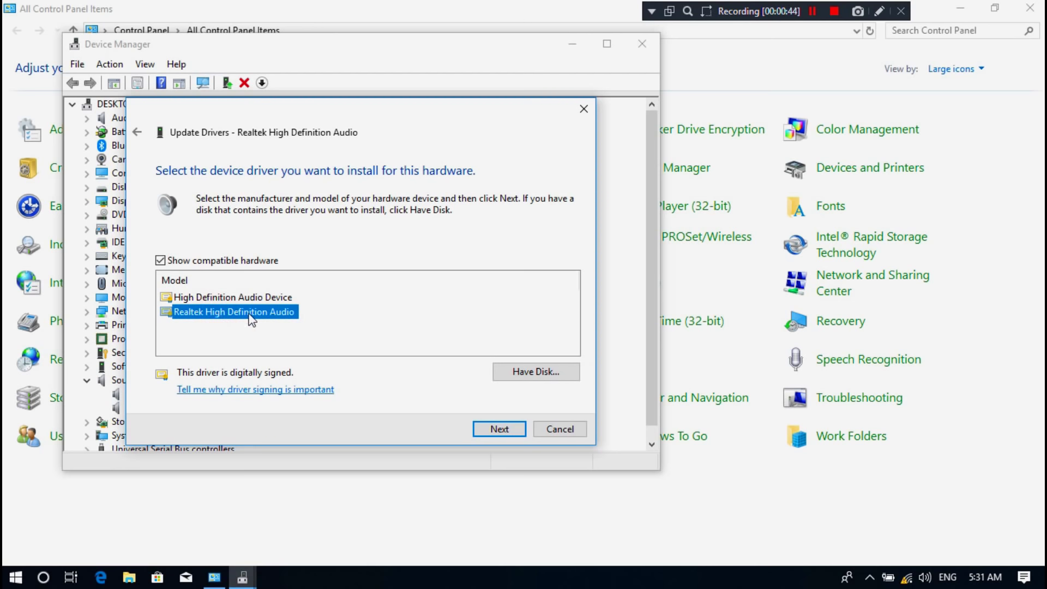
click(548, 371)
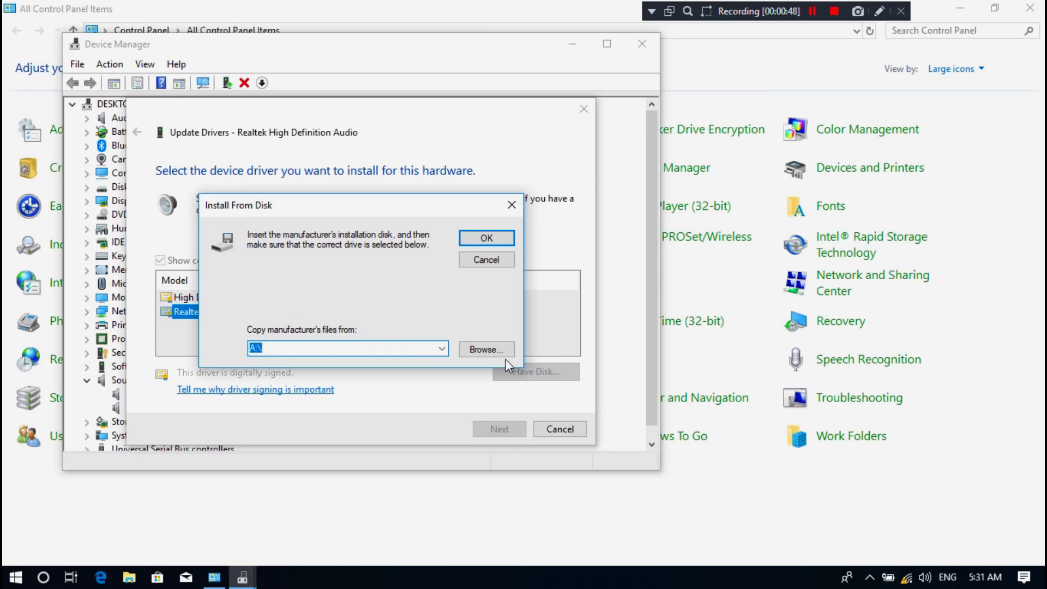
click(487, 349)
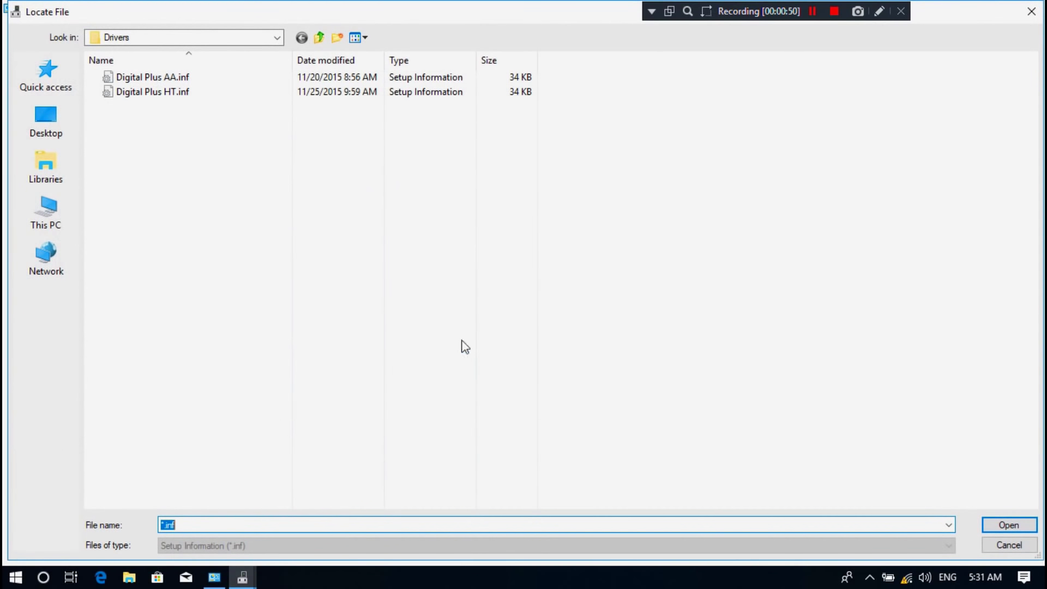
click(59, 131)
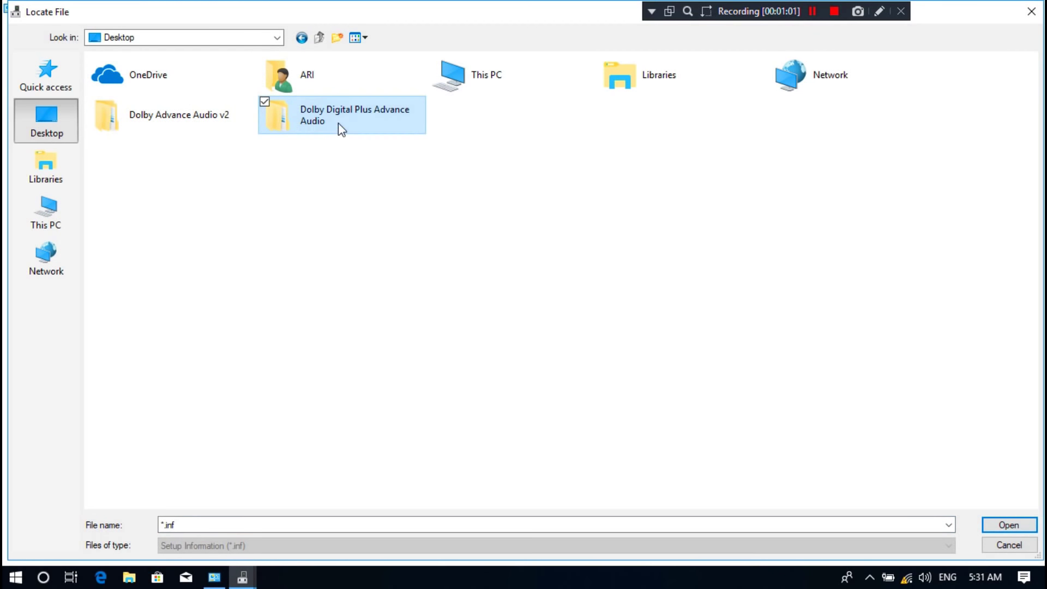
double_click(340, 129)
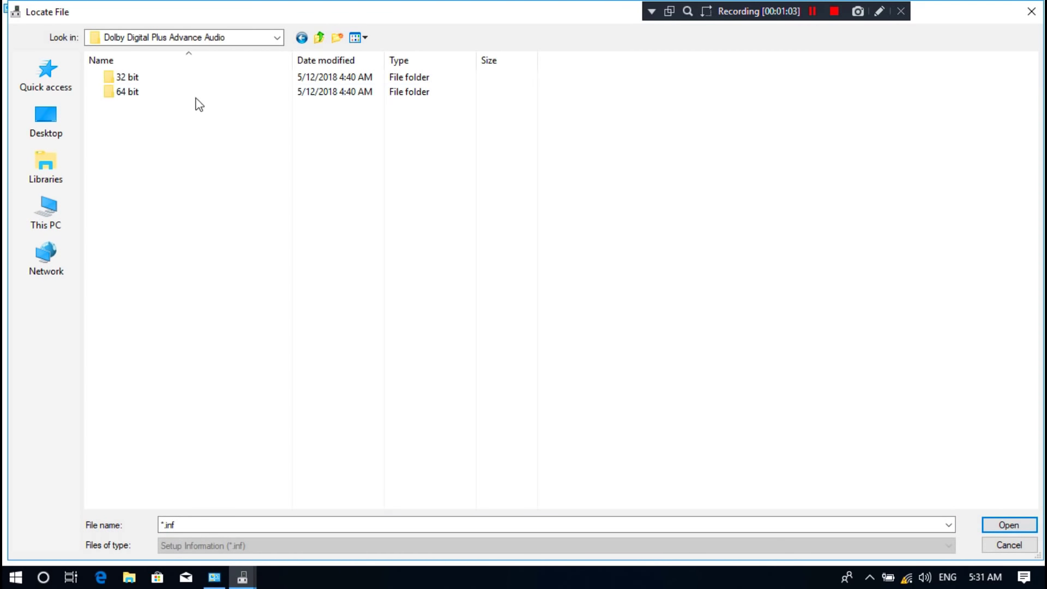
double_click(147, 93)
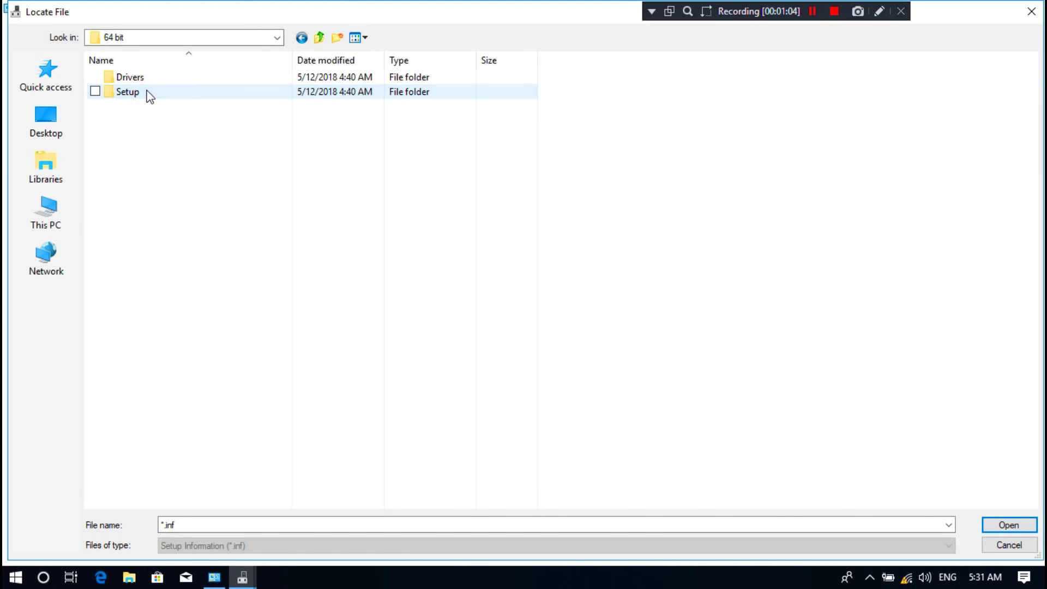
click(144, 78)
double_click(144, 78)
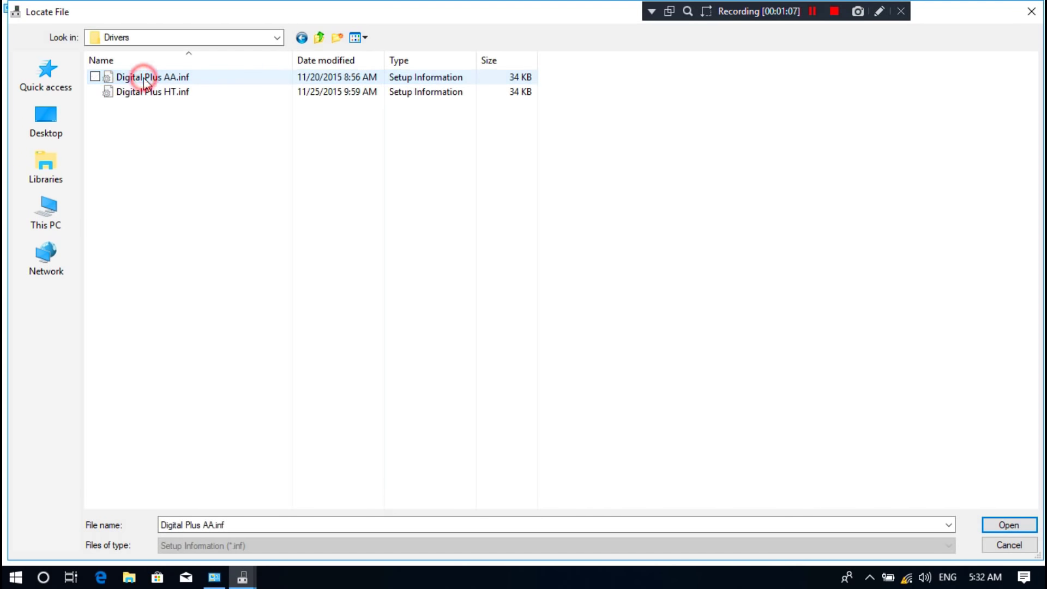
click(143, 78)
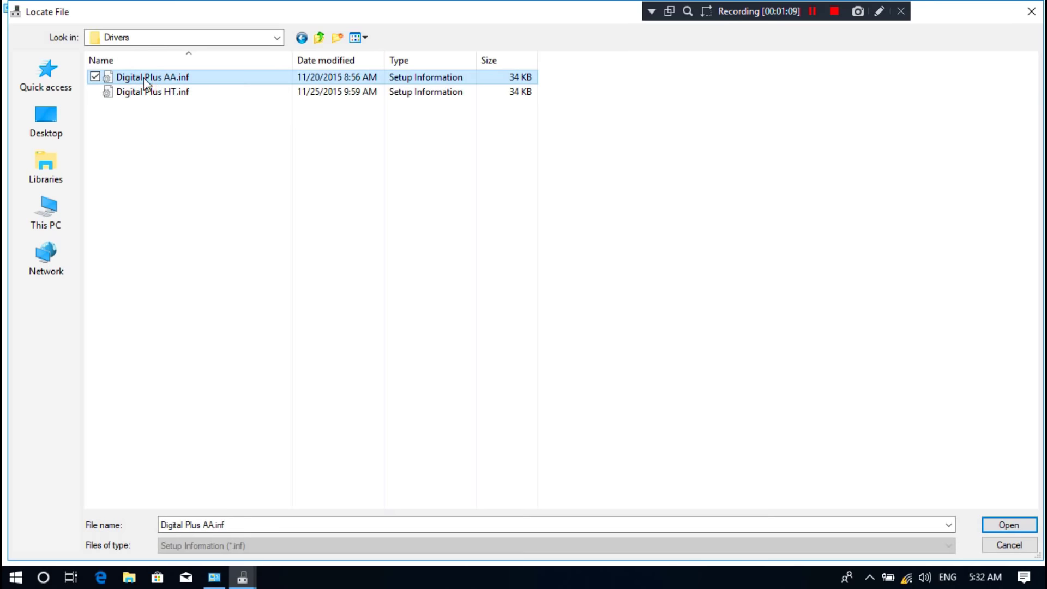
click(996, 524)
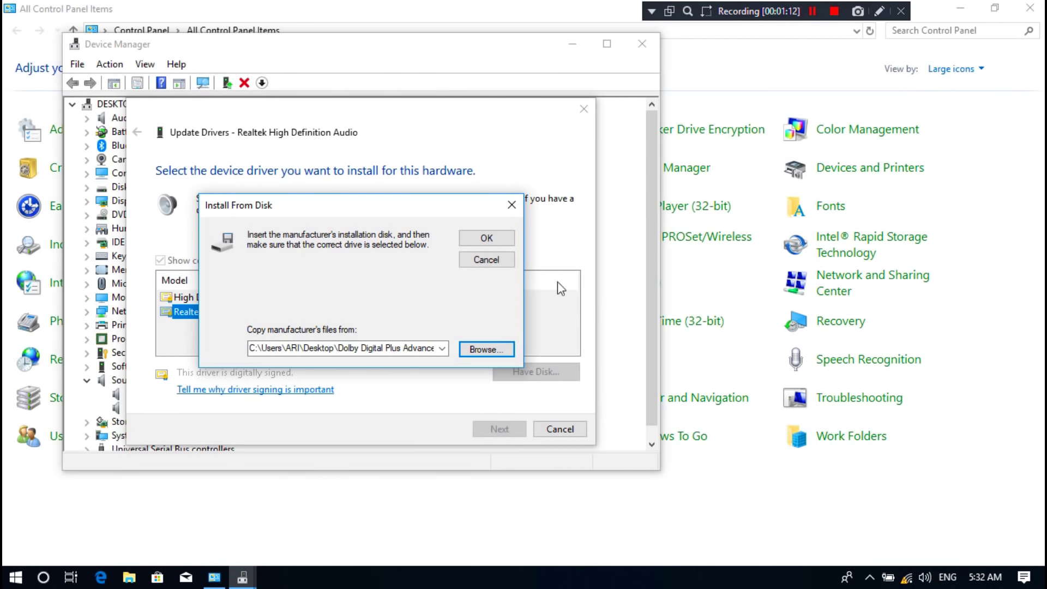
click(487, 239)
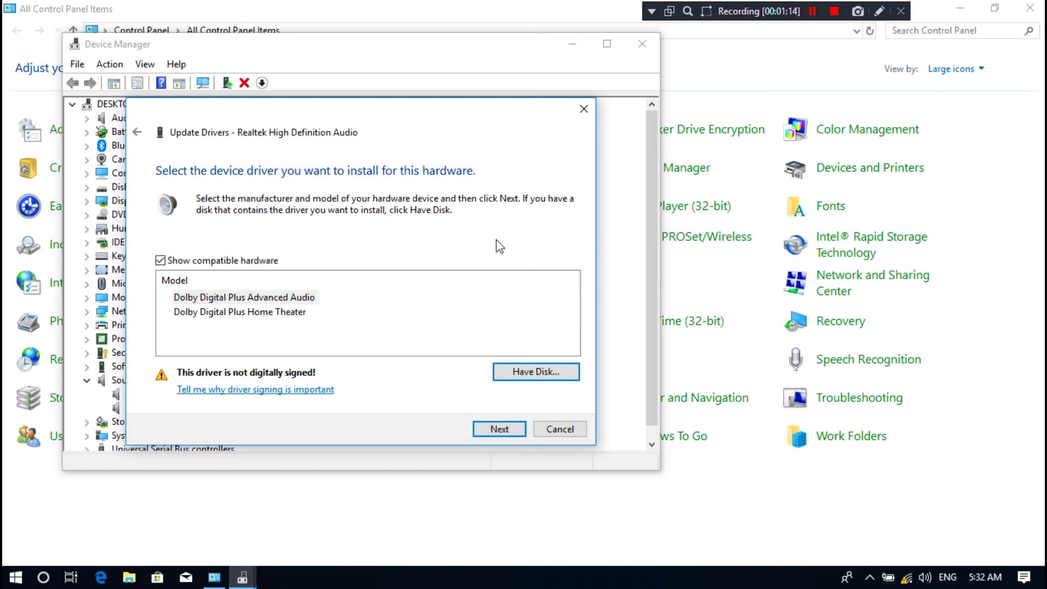
Install the Dolby Digital Plus Advanced Audio model, accept the compatibility and unsigned-publisher warnings, and close the driver wizard
click(271, 297)
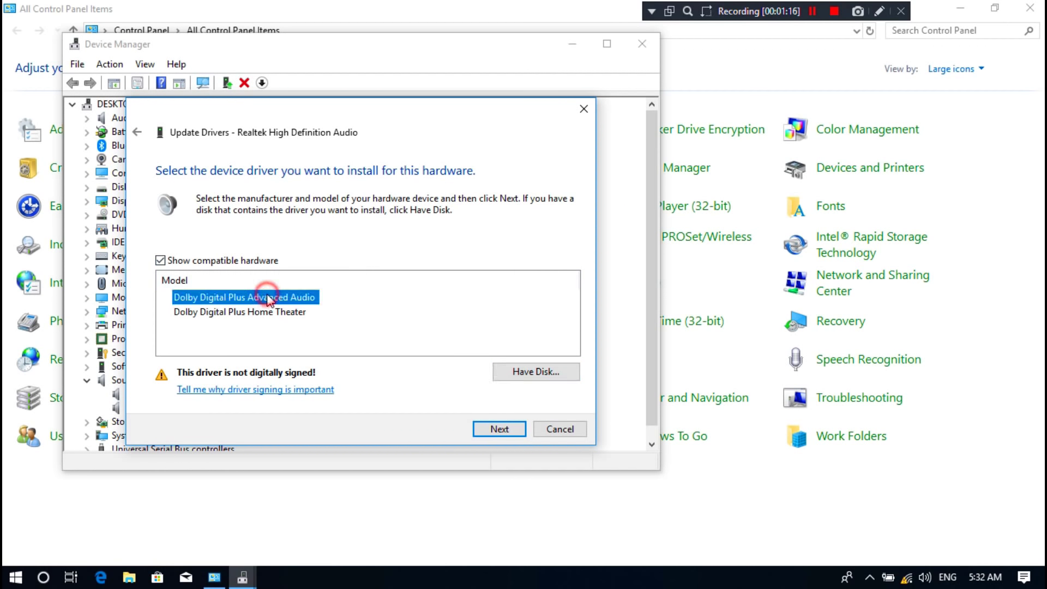
click(499, 430)
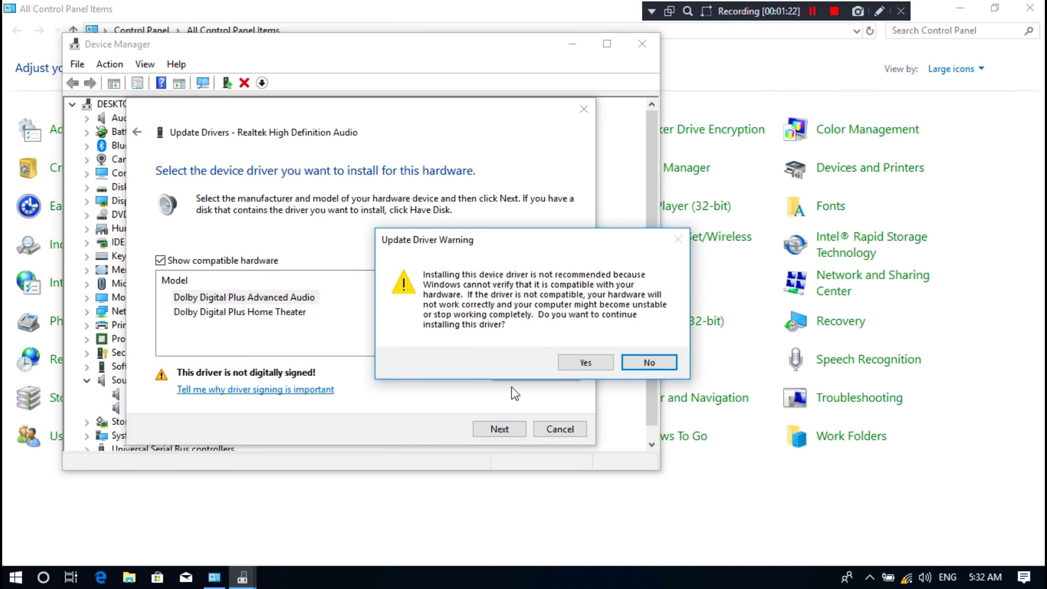
click(573, 366)
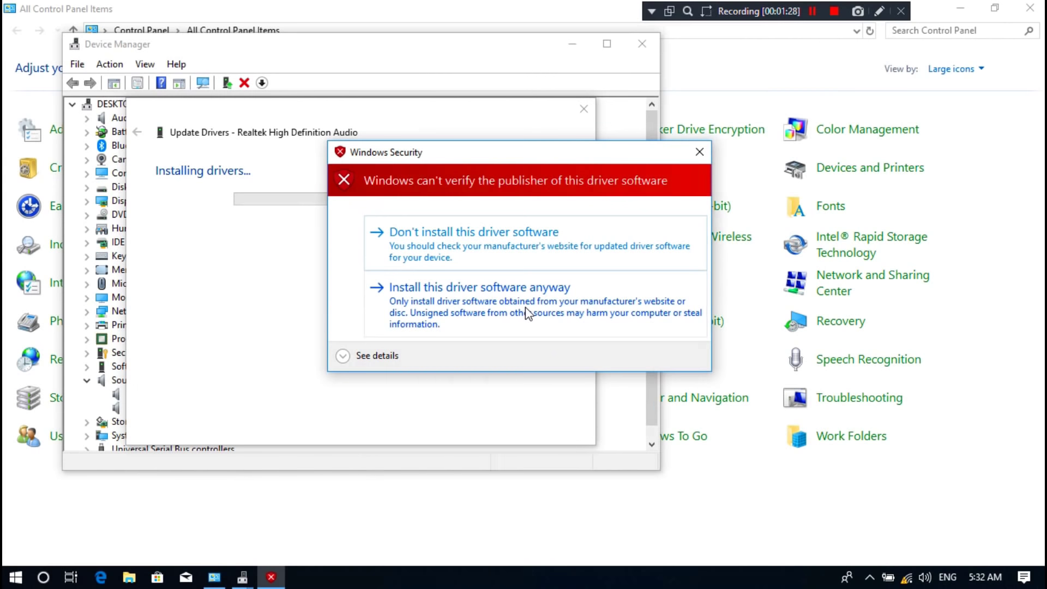
click(526, 307)
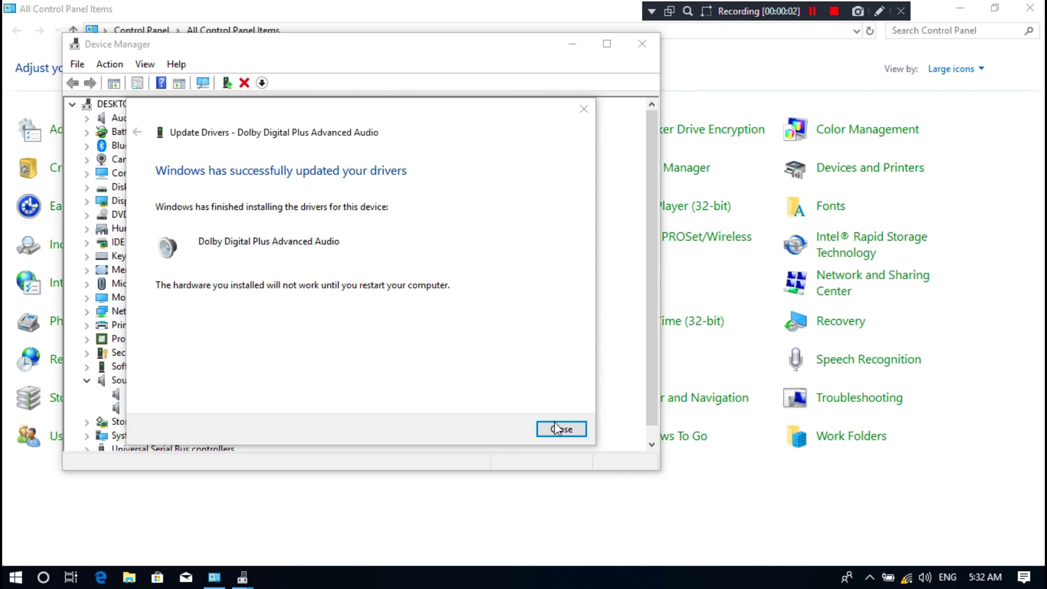
click(556, 428)
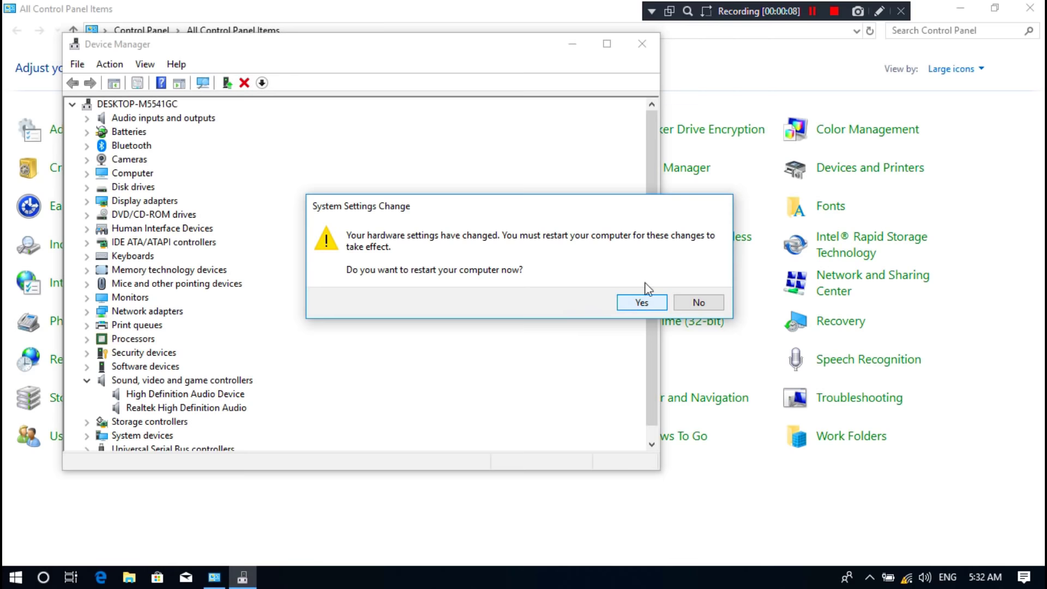
Restart the computer to apply the hardware change and dismiss the Windows lock screen
click(1033, 9)
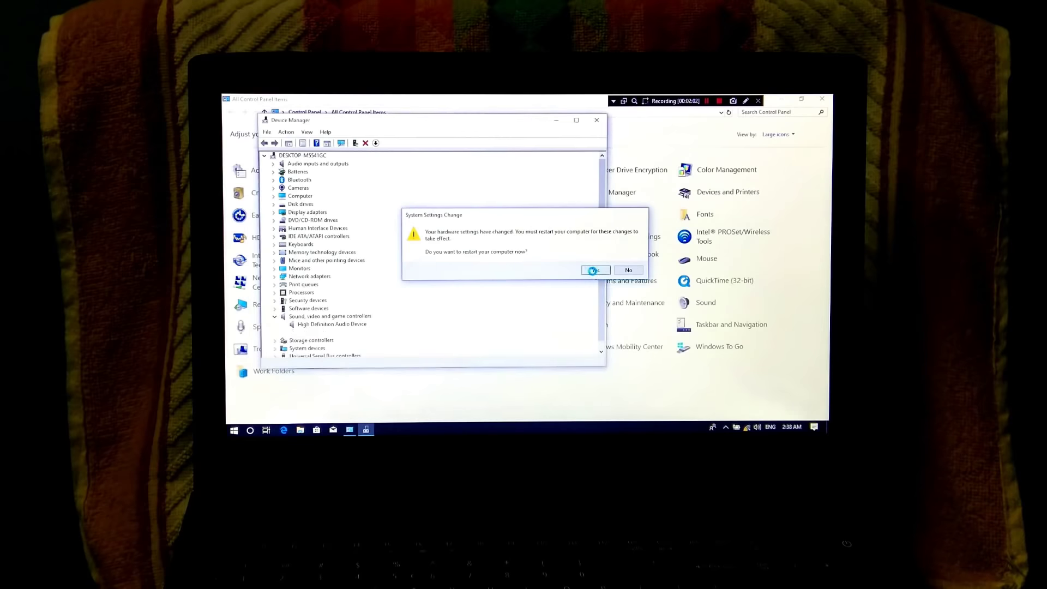
click(642, 303)
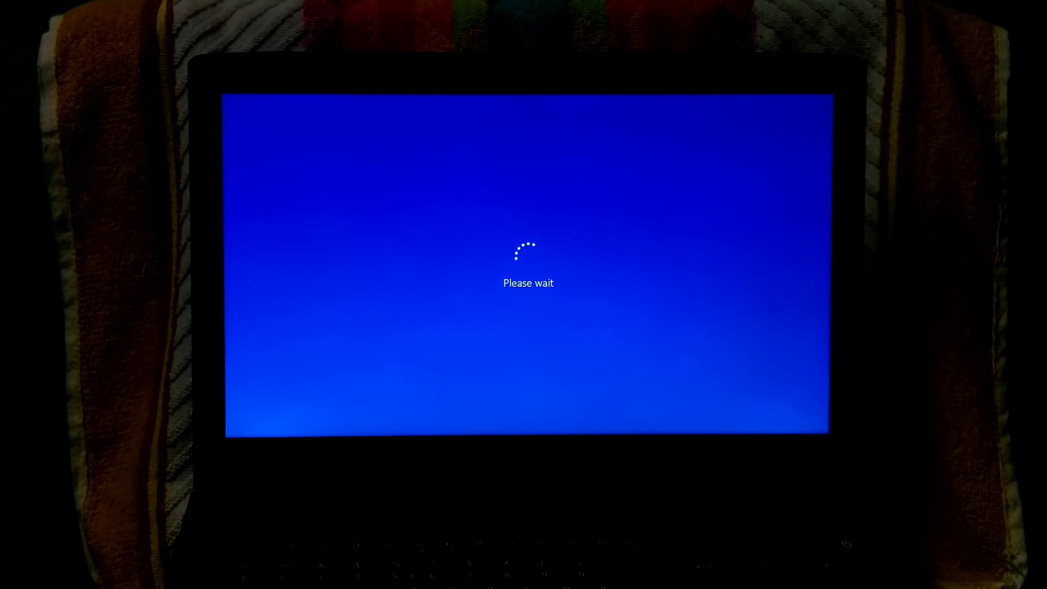
key(space)
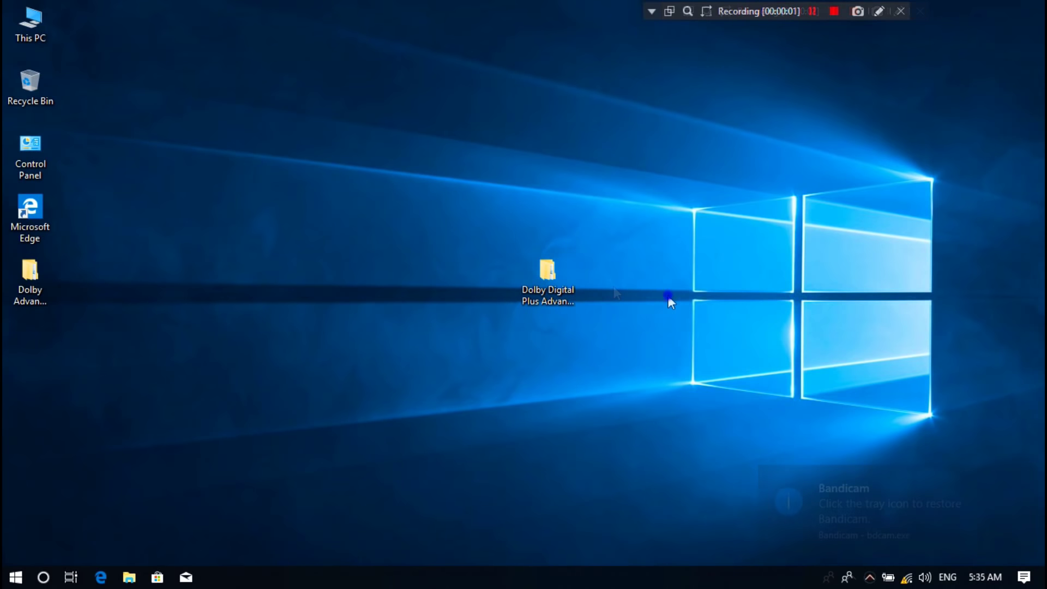
right_click(670, 296)
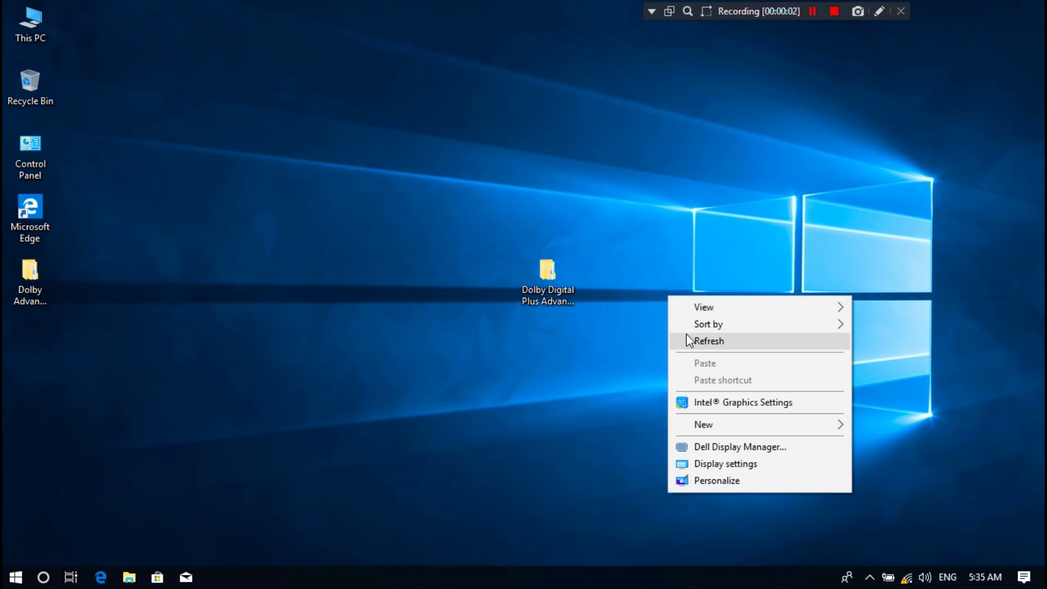
click(687, 333)
right_click(658, 282)
click(684, 329)
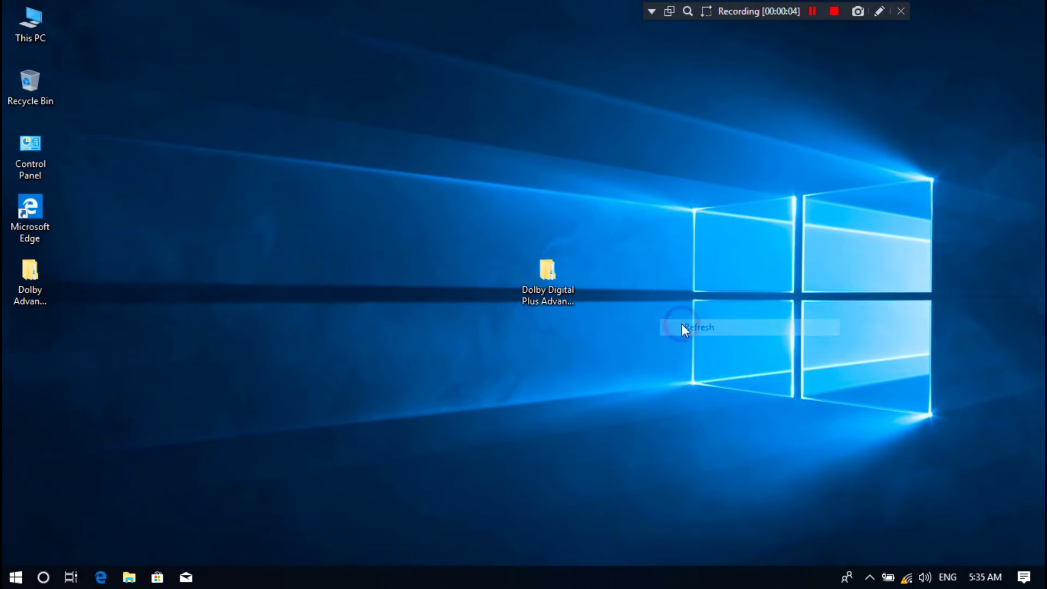
Launch DolbyDigitalPlusAAx64.msi from the 64 bit > Setup folder inside the desktop's Dolby Digital Plus Advance Audio folder
click(564, 276)
double_click(564, 276)
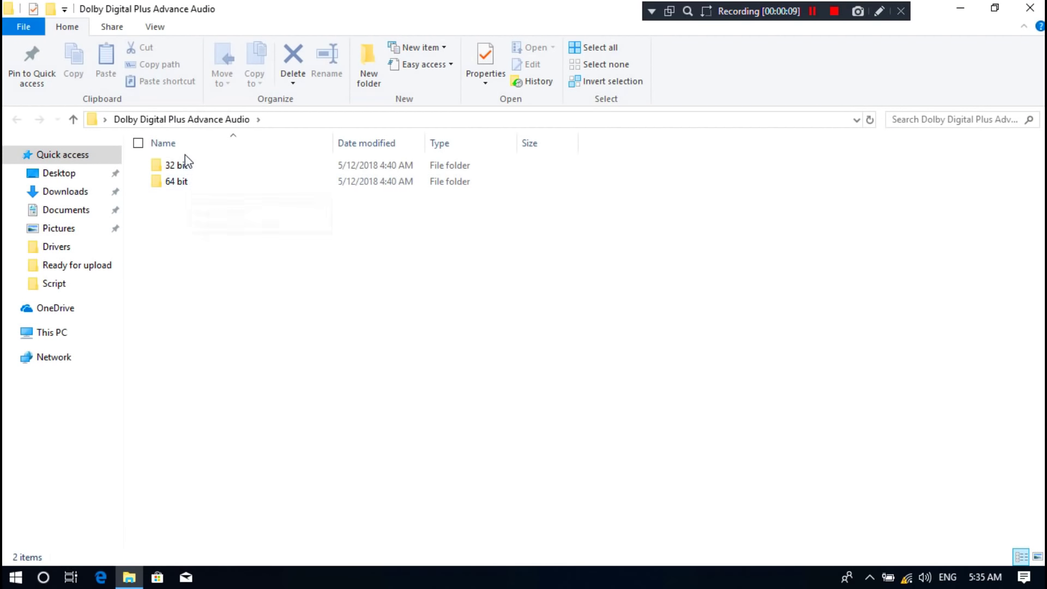
double_click(183, 186)
double_click(180, 183)
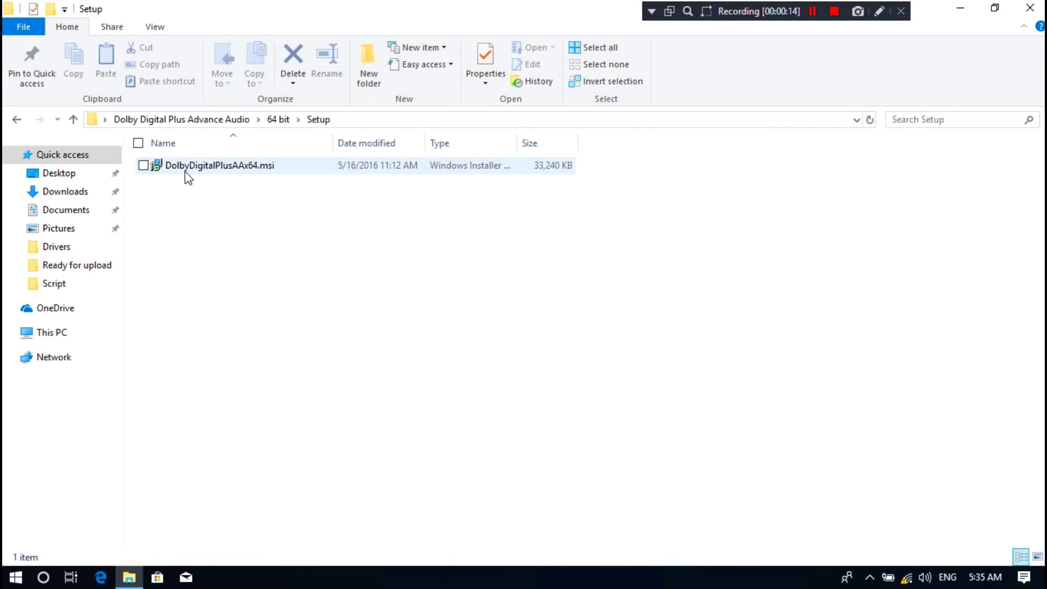
double_click(185, 167)
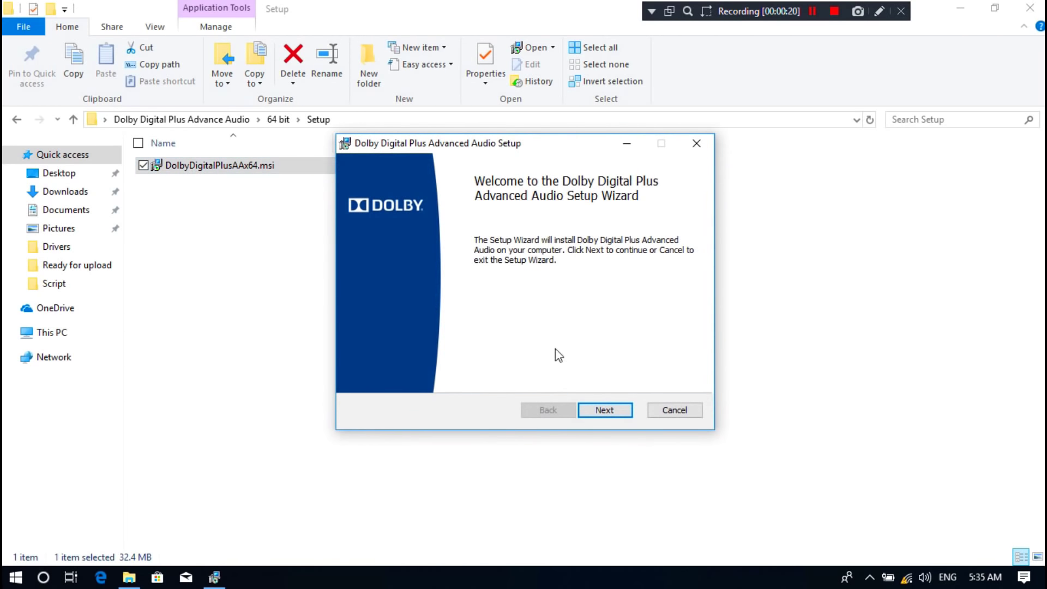
Install Dolby Digital Plus Advanced Audio to the default folder with a Start Menu shortcut, finish the wizard and close the Setup folder
click(612, 411)
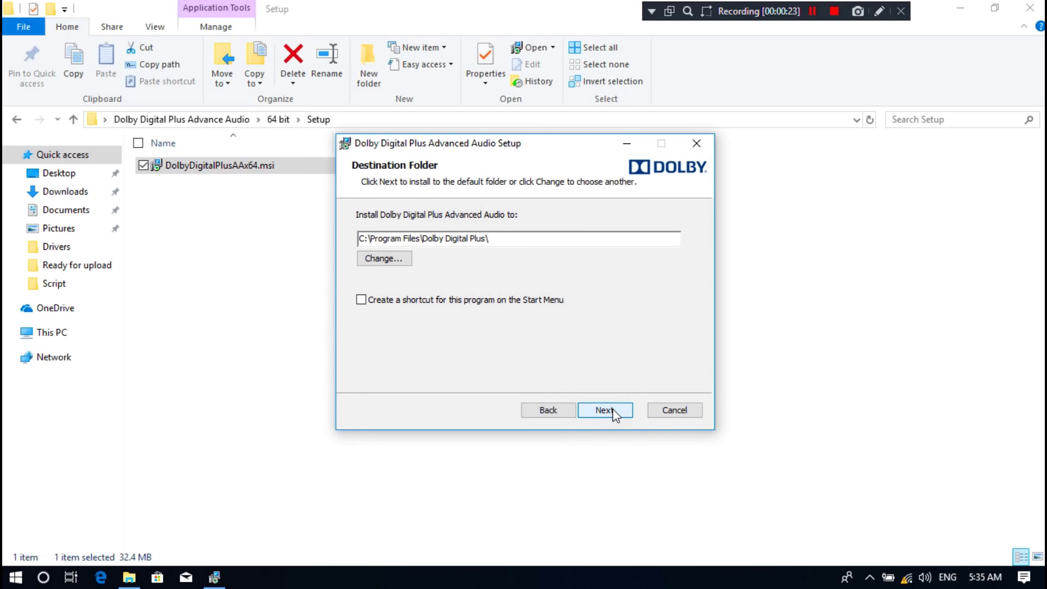
click(361, 301)
click(605, 410)
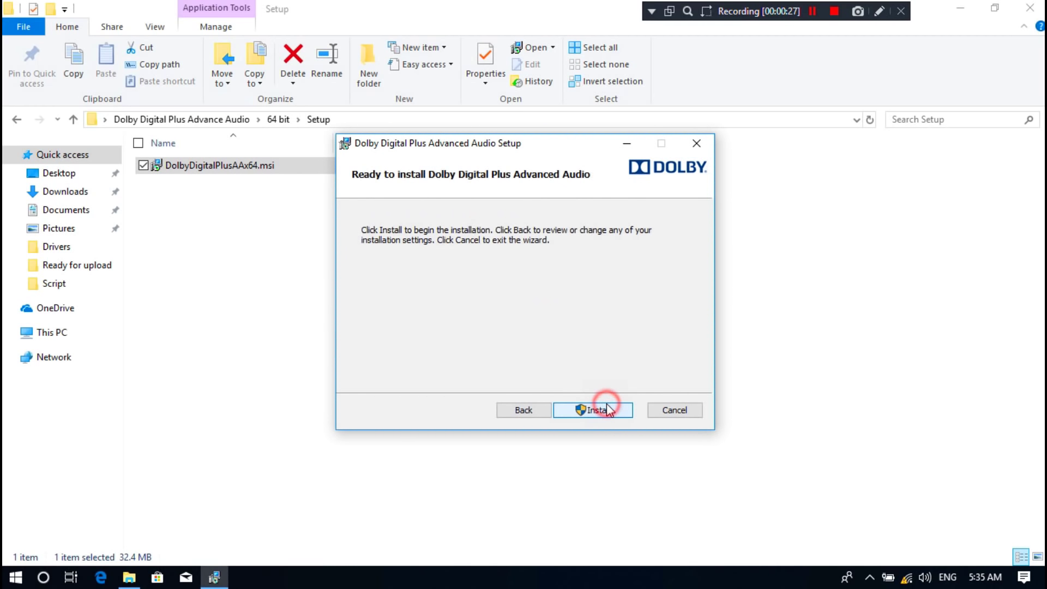
click(616, 414)
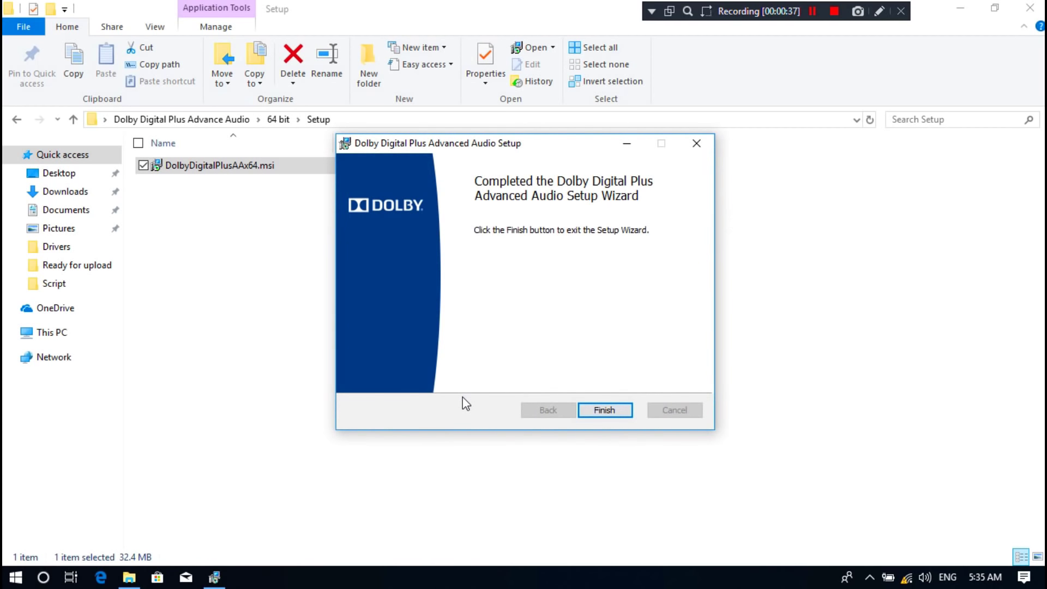
click(592, 416)
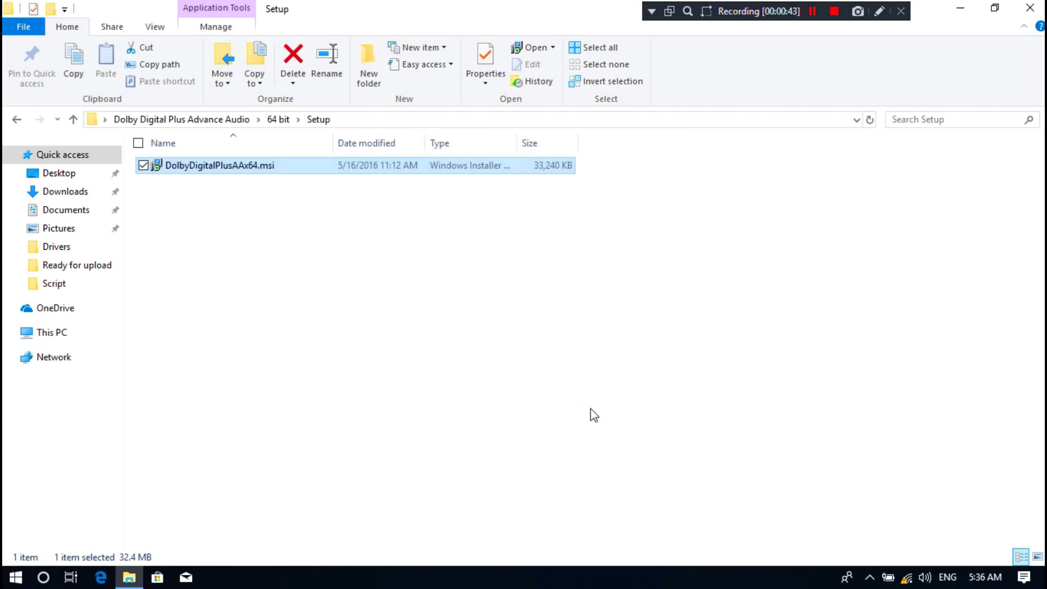
click(1030, 9)
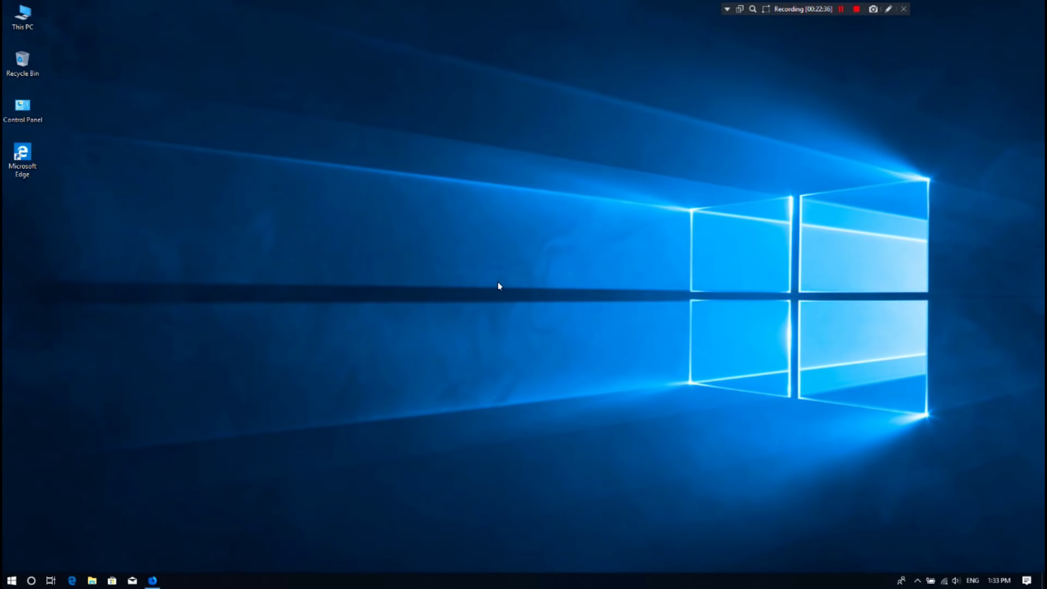
Open the Headphones properties from the Volume Mixer, place the window above the mixer and view its Dolby page
right_click(955, 581)
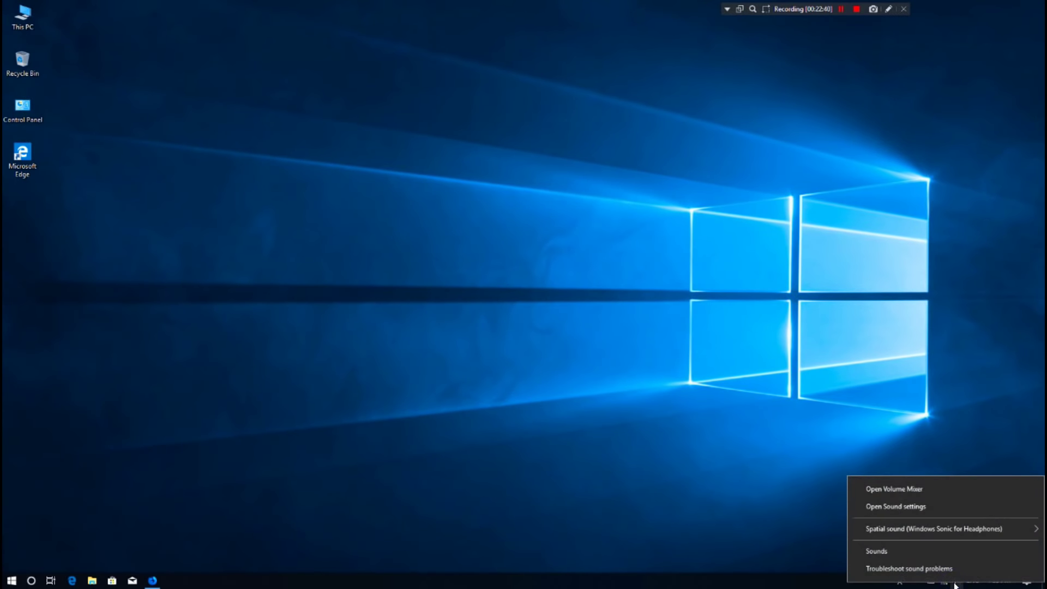
click(912, 489)
click(817, 427)
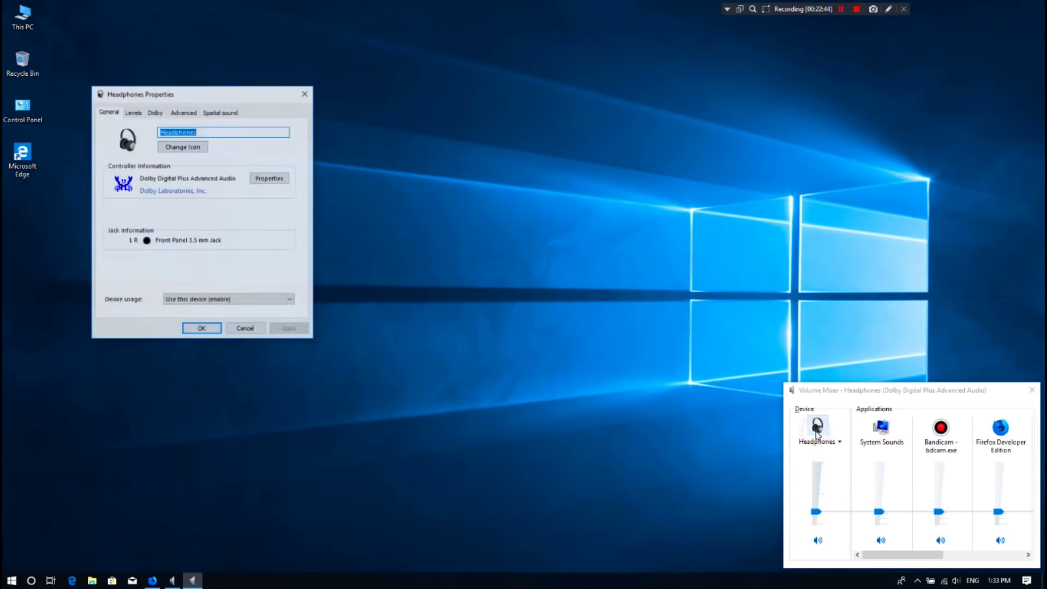
drag(257, 99, 962, 136)
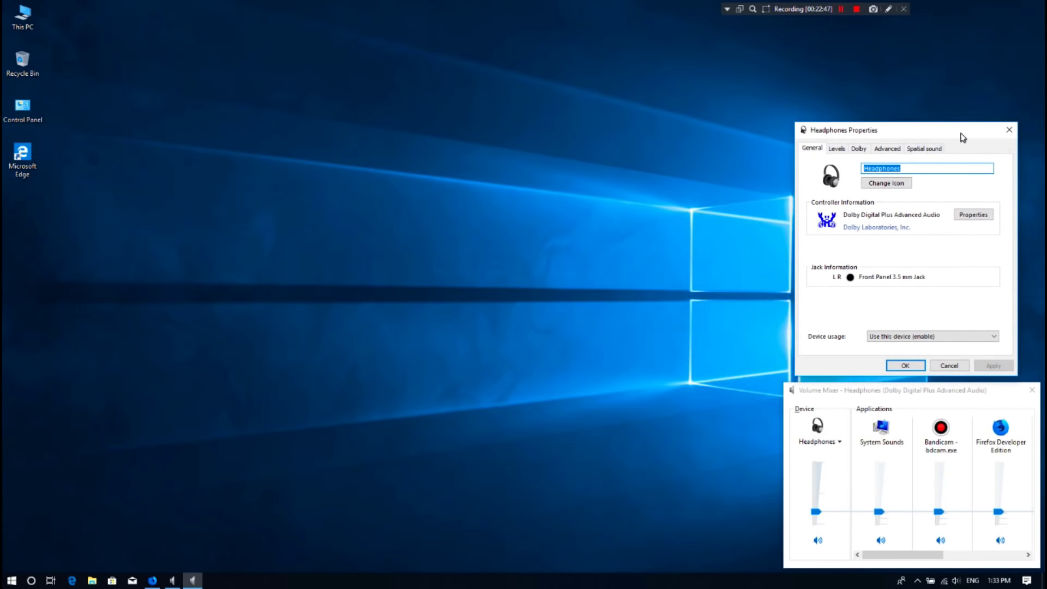
click(859, 148)
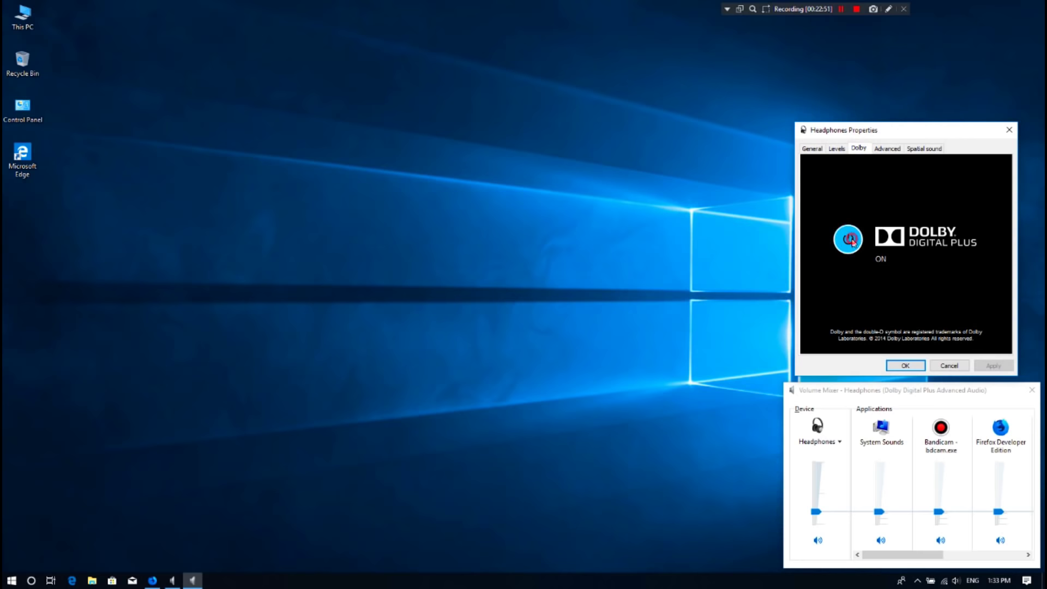
Open the Dolby Digital Plus profile editor and move its window to the side of the desktop away from the Headphones properties
click(12, 580)
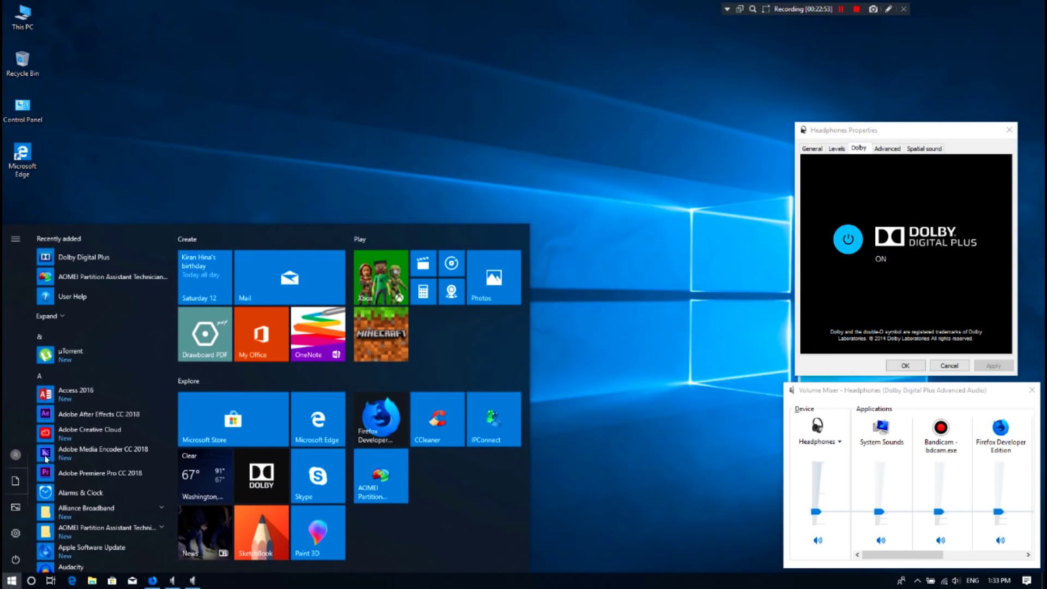
click(77, 261)
drag(487, 104, 260, 107)
Switch to Firefox and play the YouTube video "Lensko - Cetus [NCS Release]" to test the sound
click(154, 580)
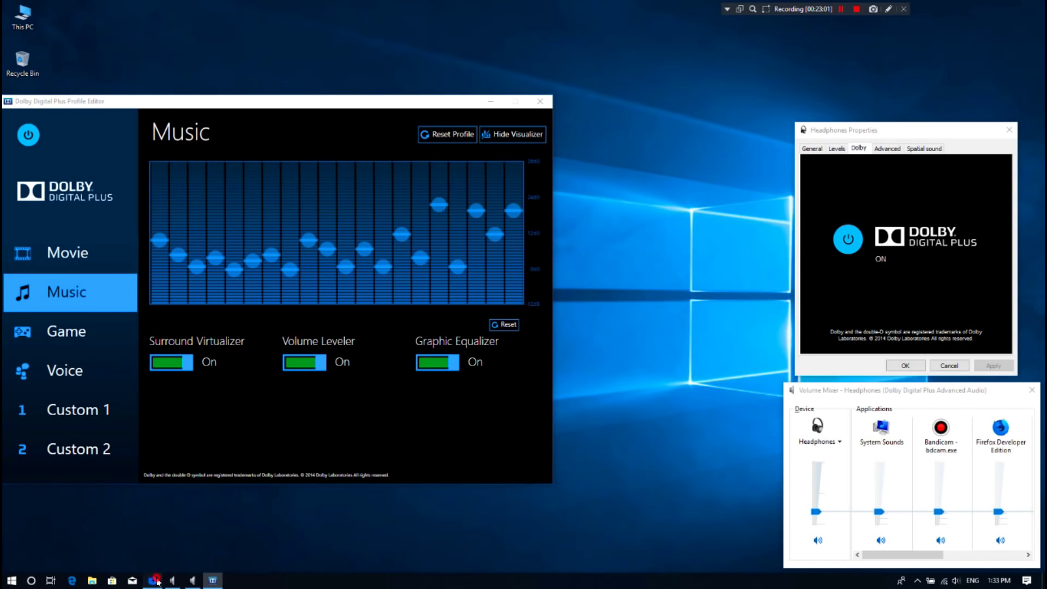
click(566, 351)
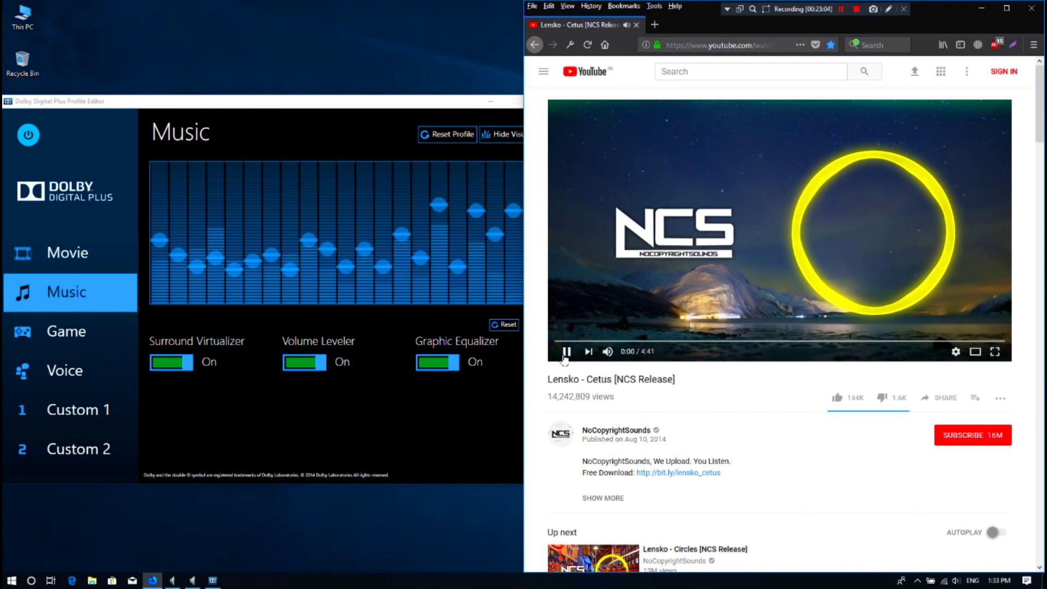
Bring the Headphones properties to the front, place the window below the YouTube video and switch Dolby Digital Plus off and on again
click(192, 581)
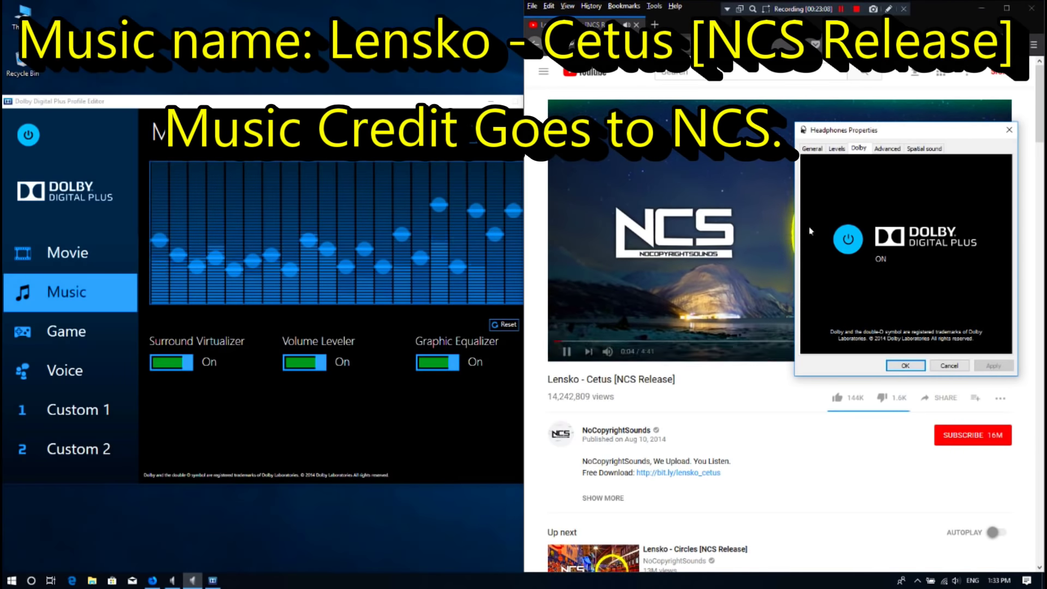
drag(913, 131, 903, 282)
drag(874, 361, 833, 389)
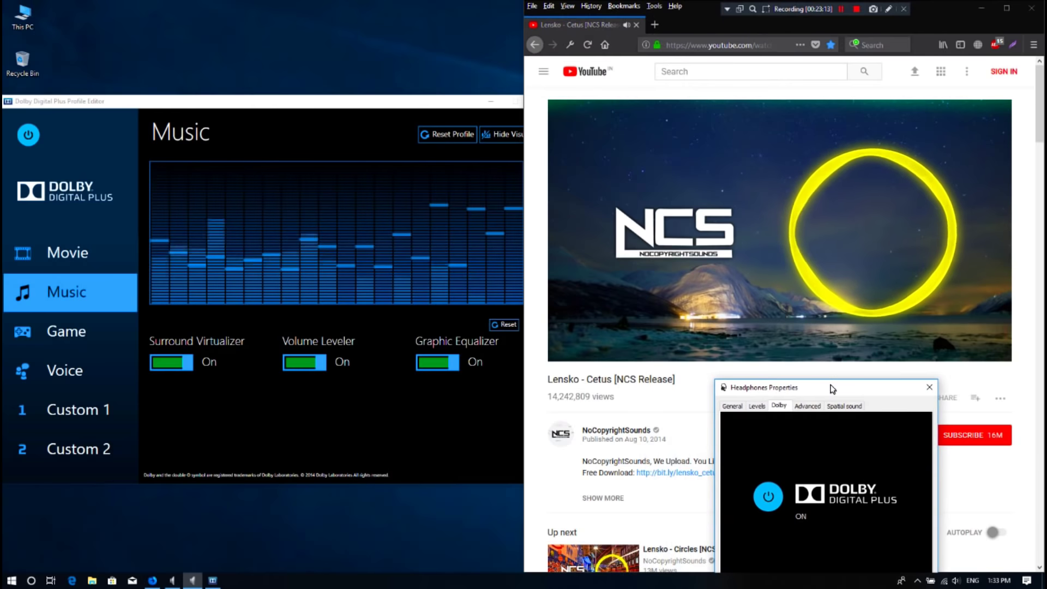
click(769, 496)
click(769, 496)
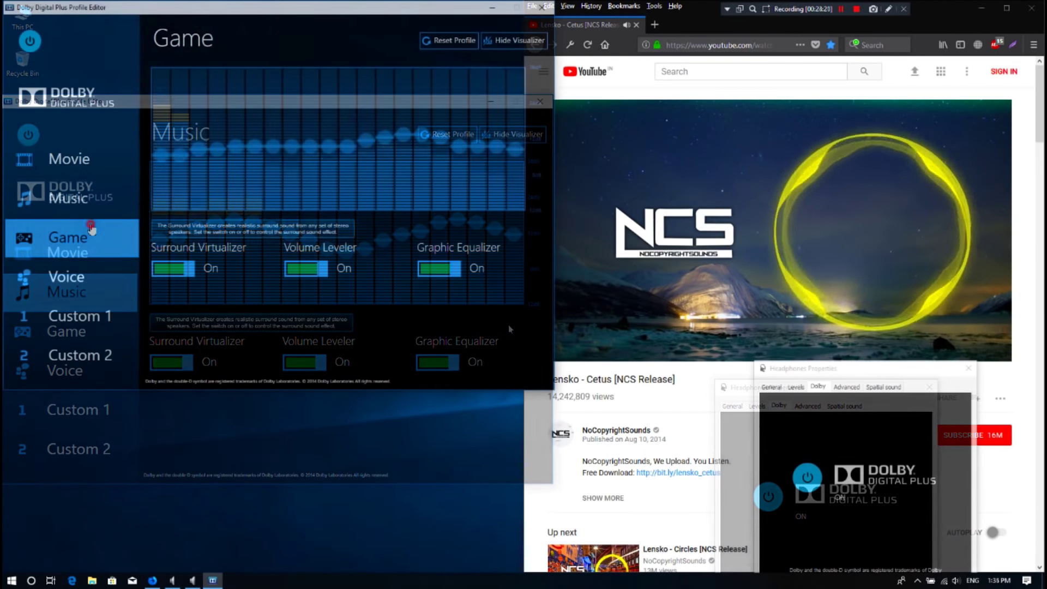
Switch the Dolby profile to Music and then to Movie to compare them while the song plays
click(80, 197)
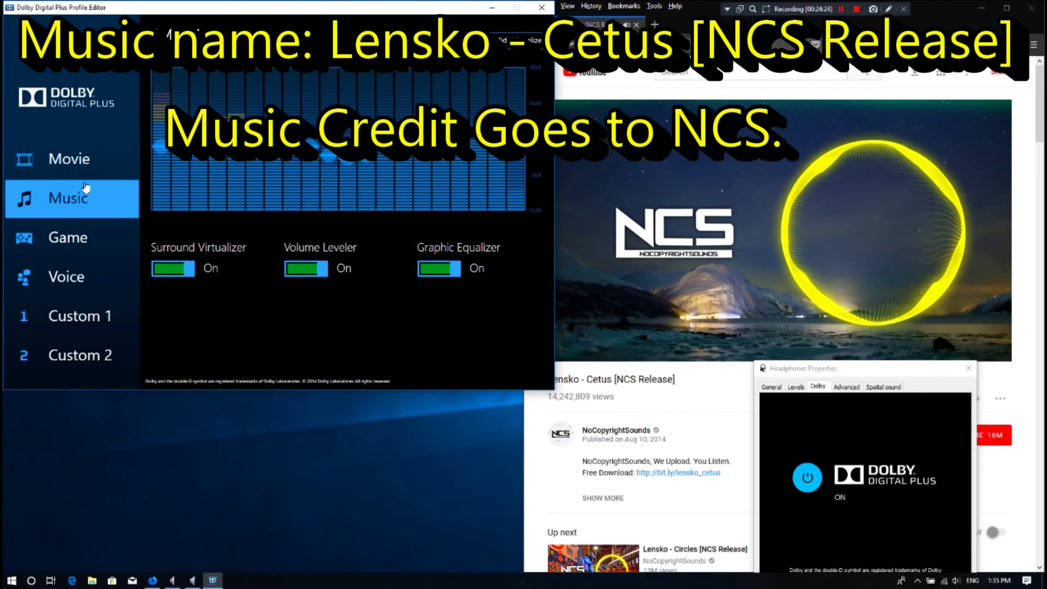
click(89, 163)
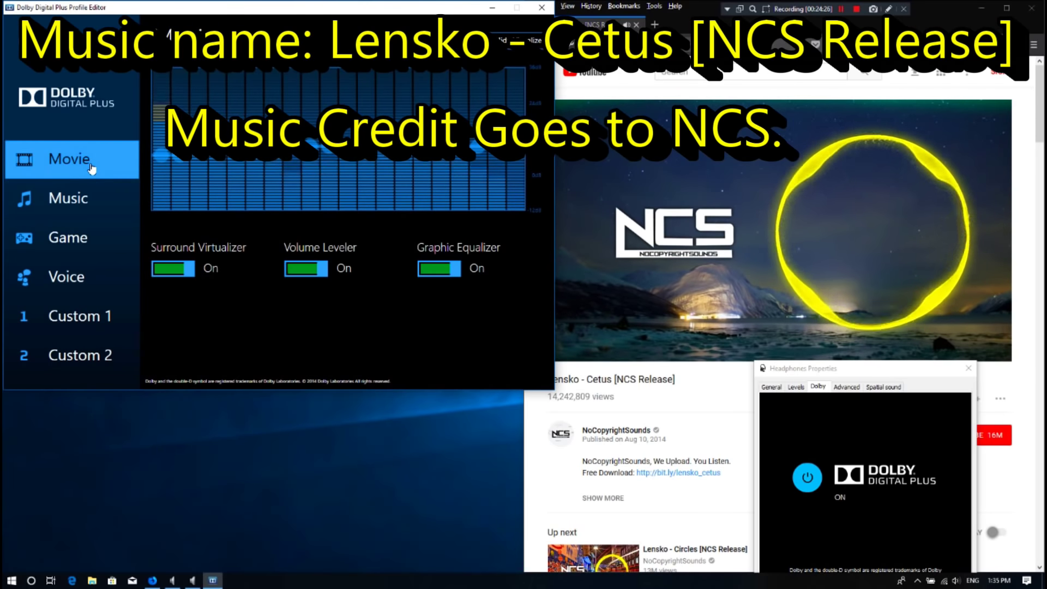
Open the Volume Mixer for the headphones and reposition the Headphones properties and Dolby profile editor windows
drag(883, 375, 881, 315)
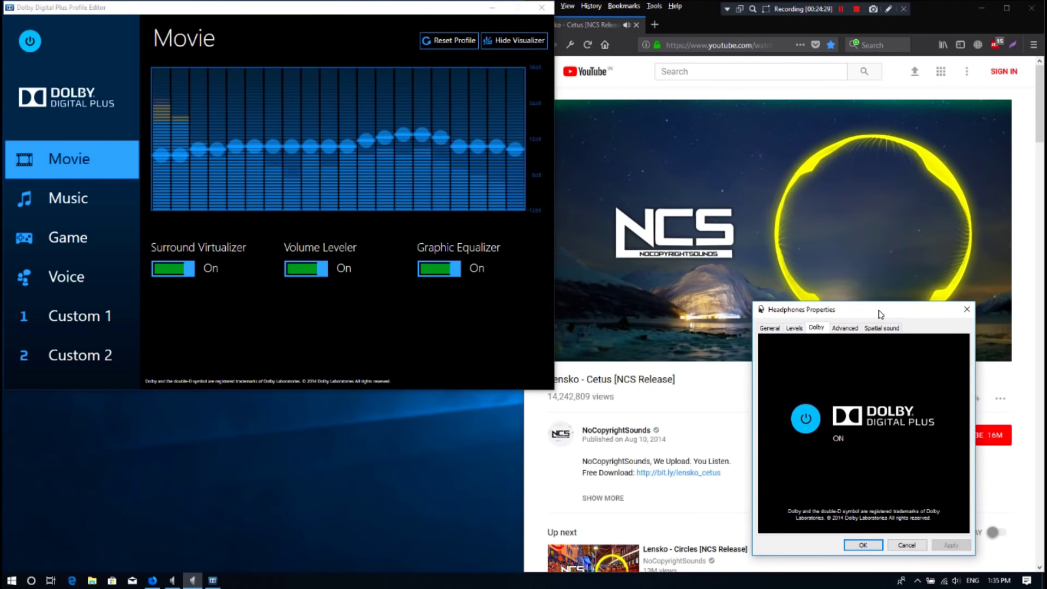
click(958, 581)
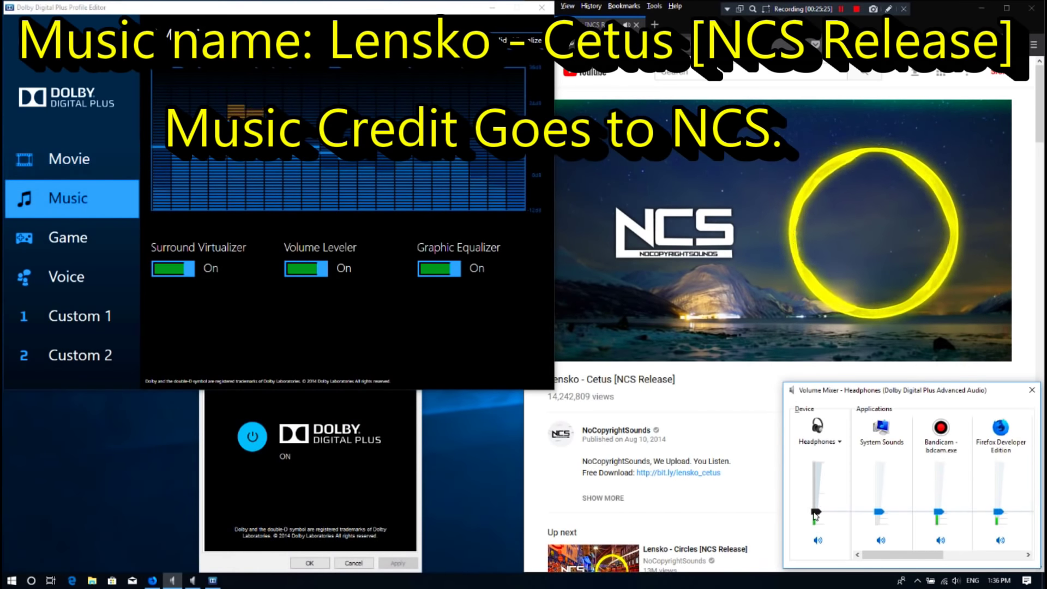
drag(428, 11, 414, 11)
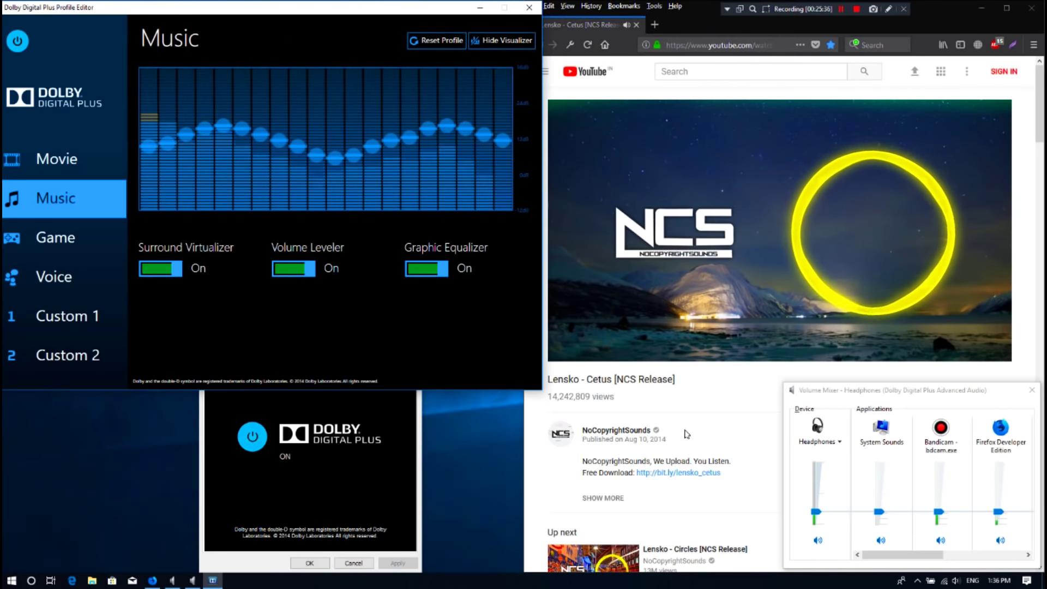
Highlight the title "Lensko - Cetus [NCS Release]" below the YouTube video to point out the song, then clear the selection
drag(682, 383, 541, 384)
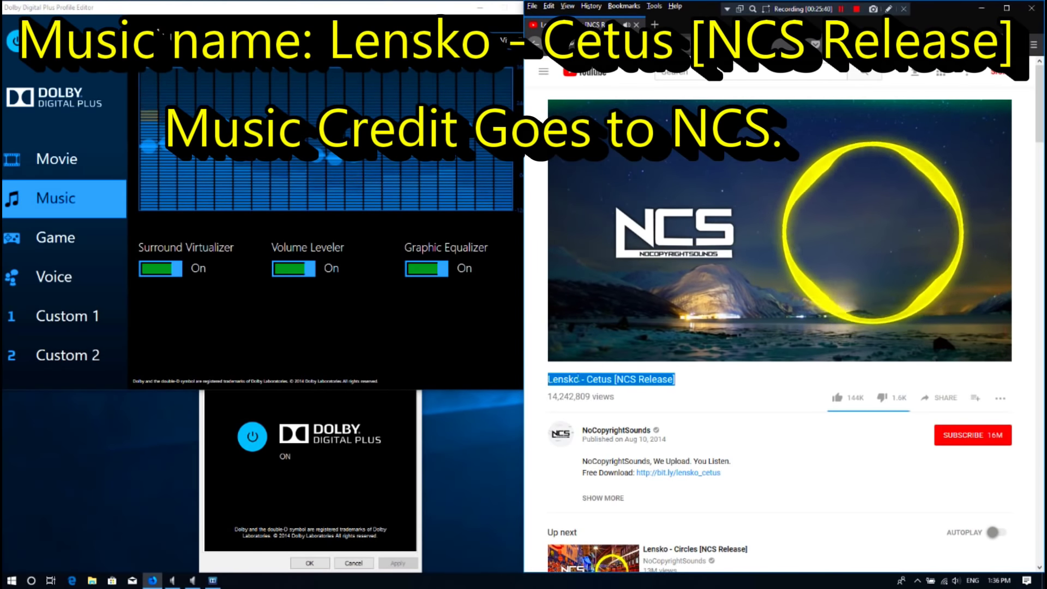
drag(677, 380, 546, 385)
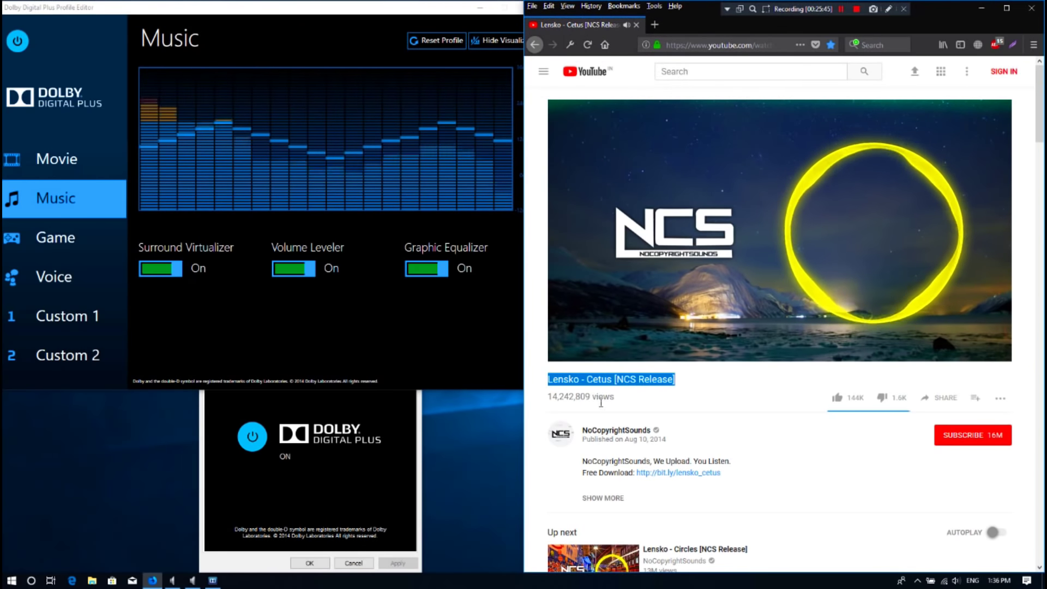
click(724, 409)
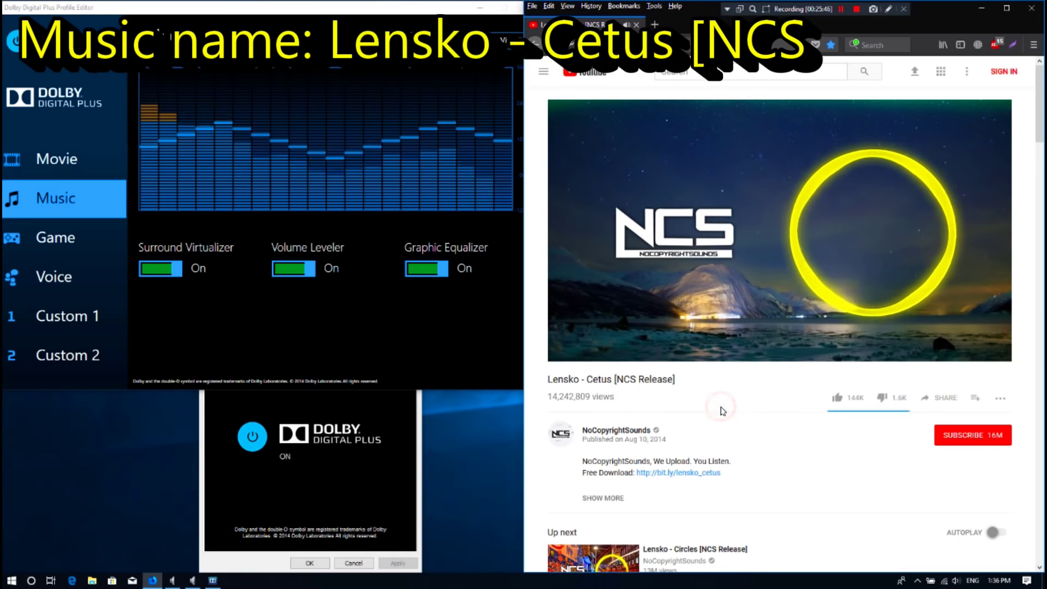